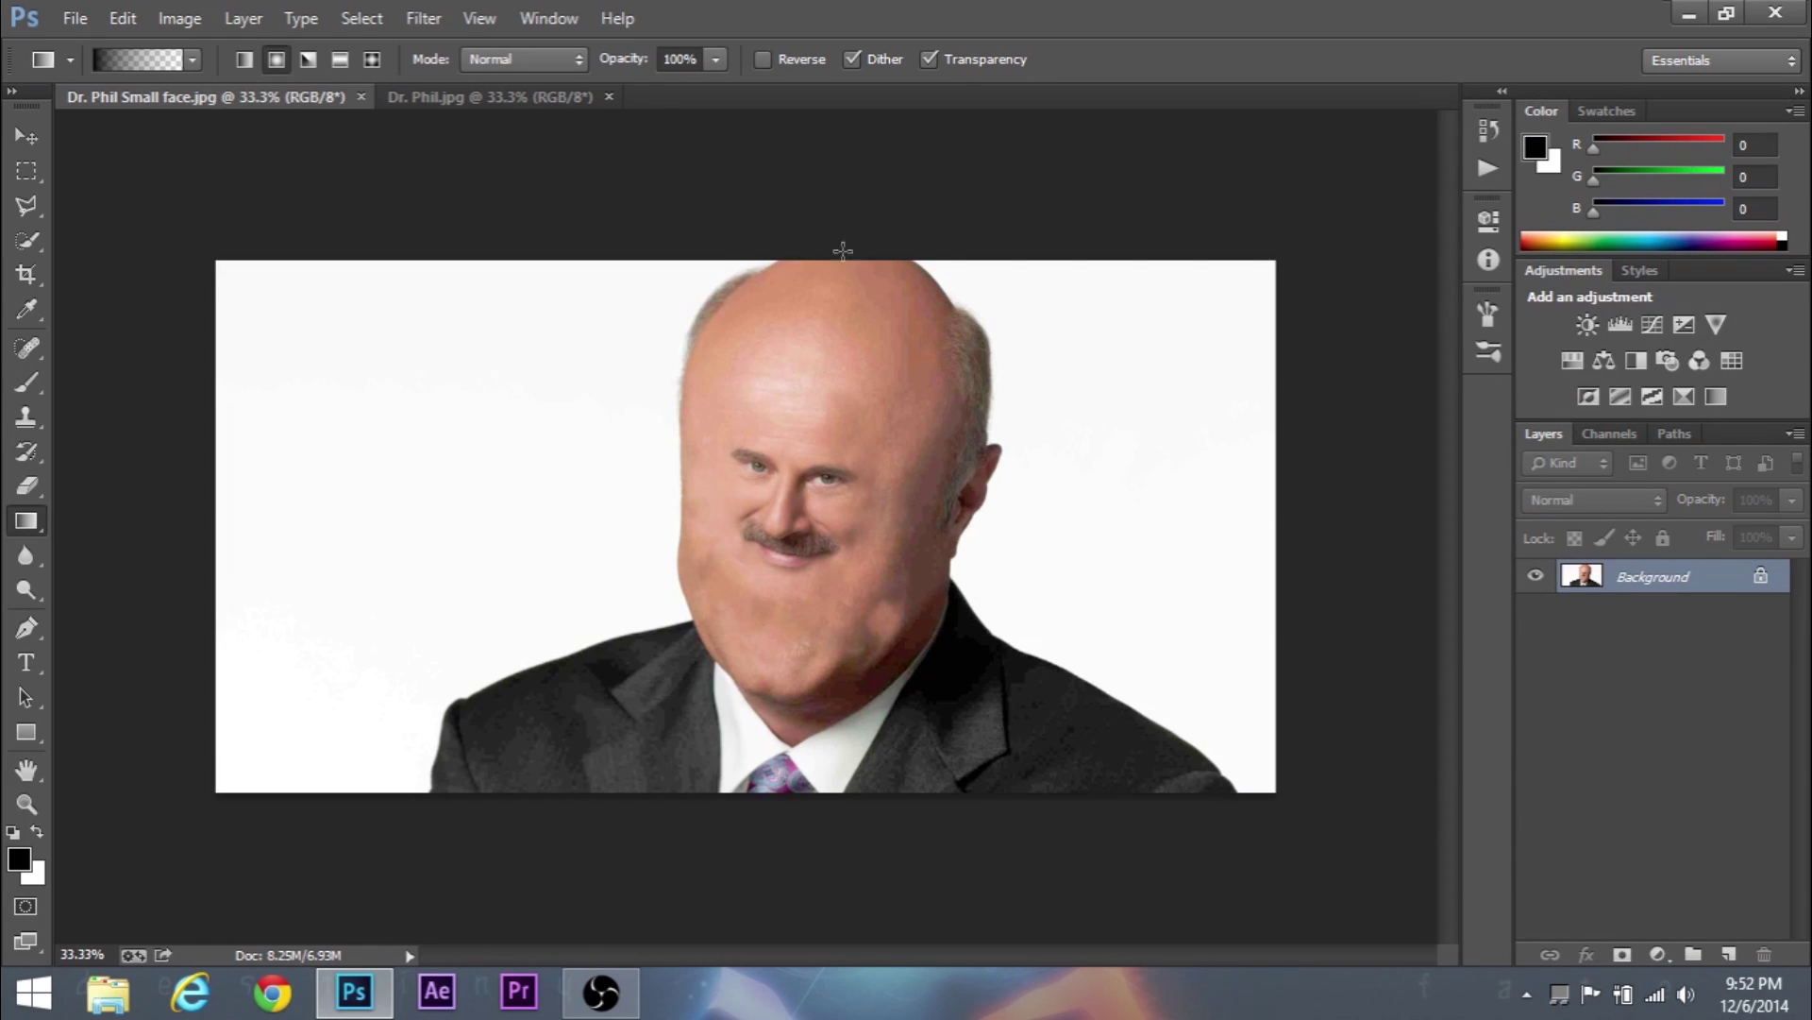
Select the Move tool and switch to the original Dr. Phil.jpg document.
{"action": "left_click", "coordinate": [28, 137]}
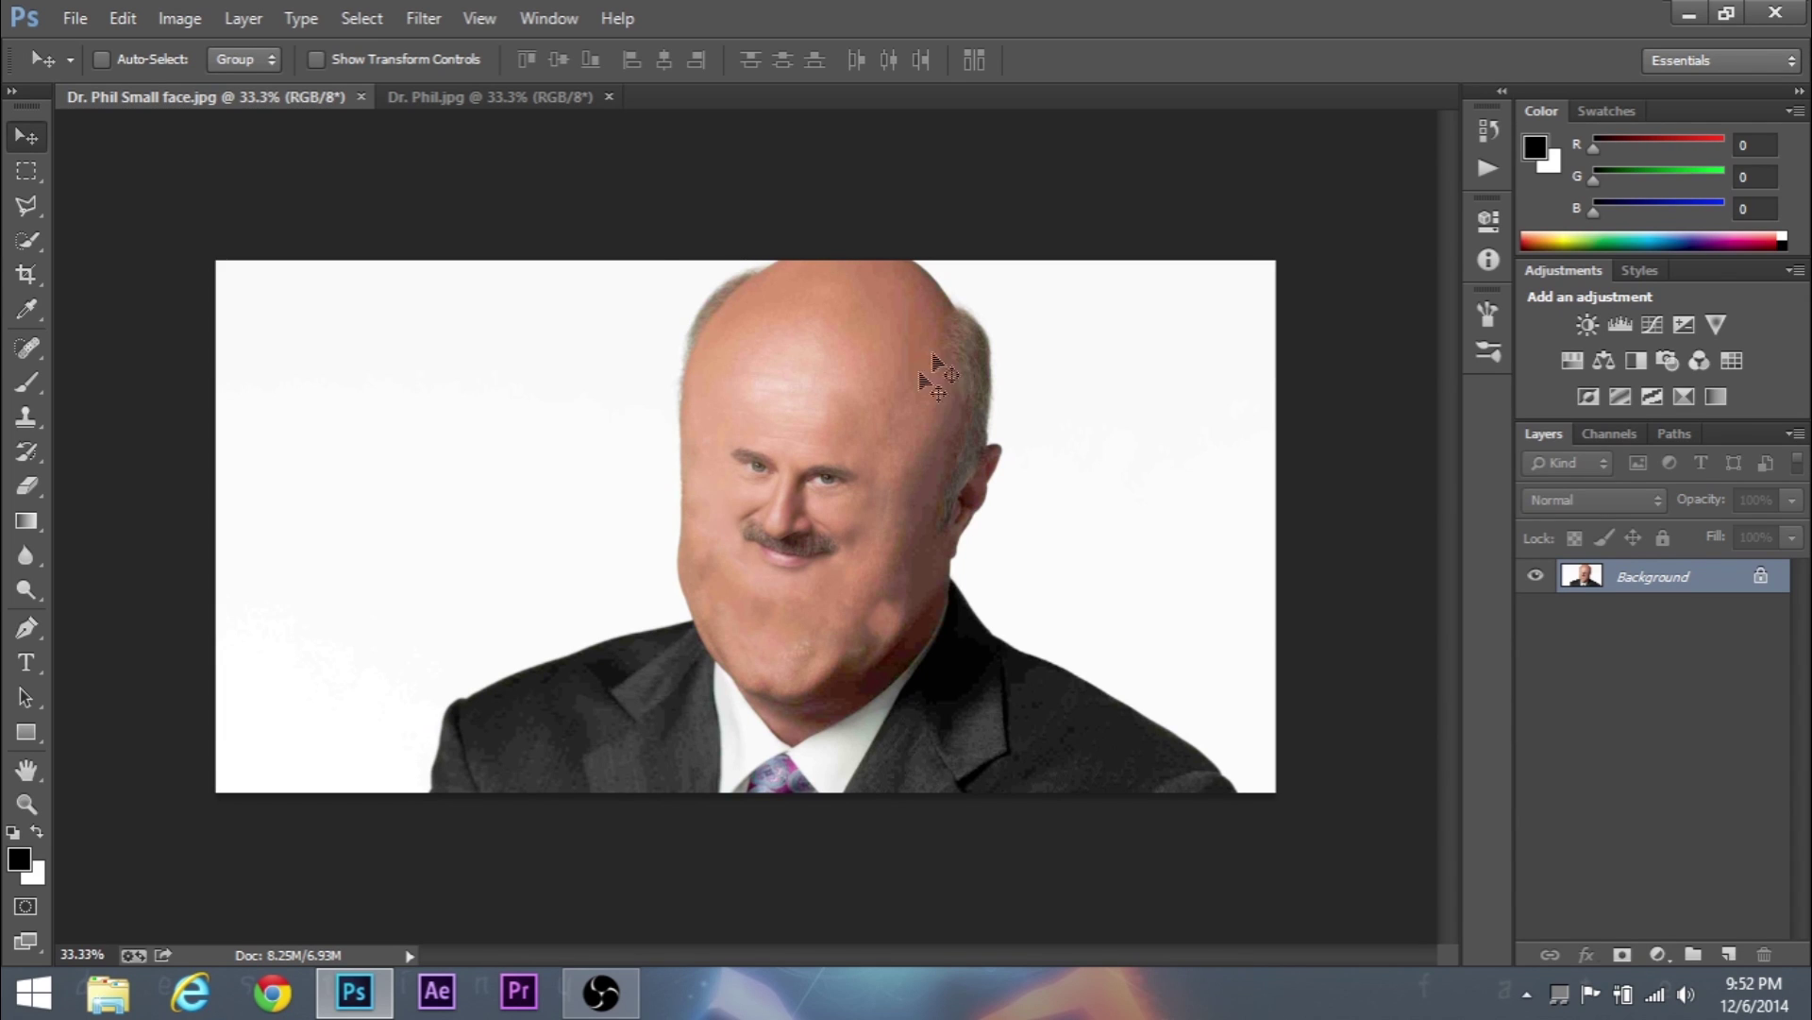
{"action": "left_click", "coordinate": [549, 100]}
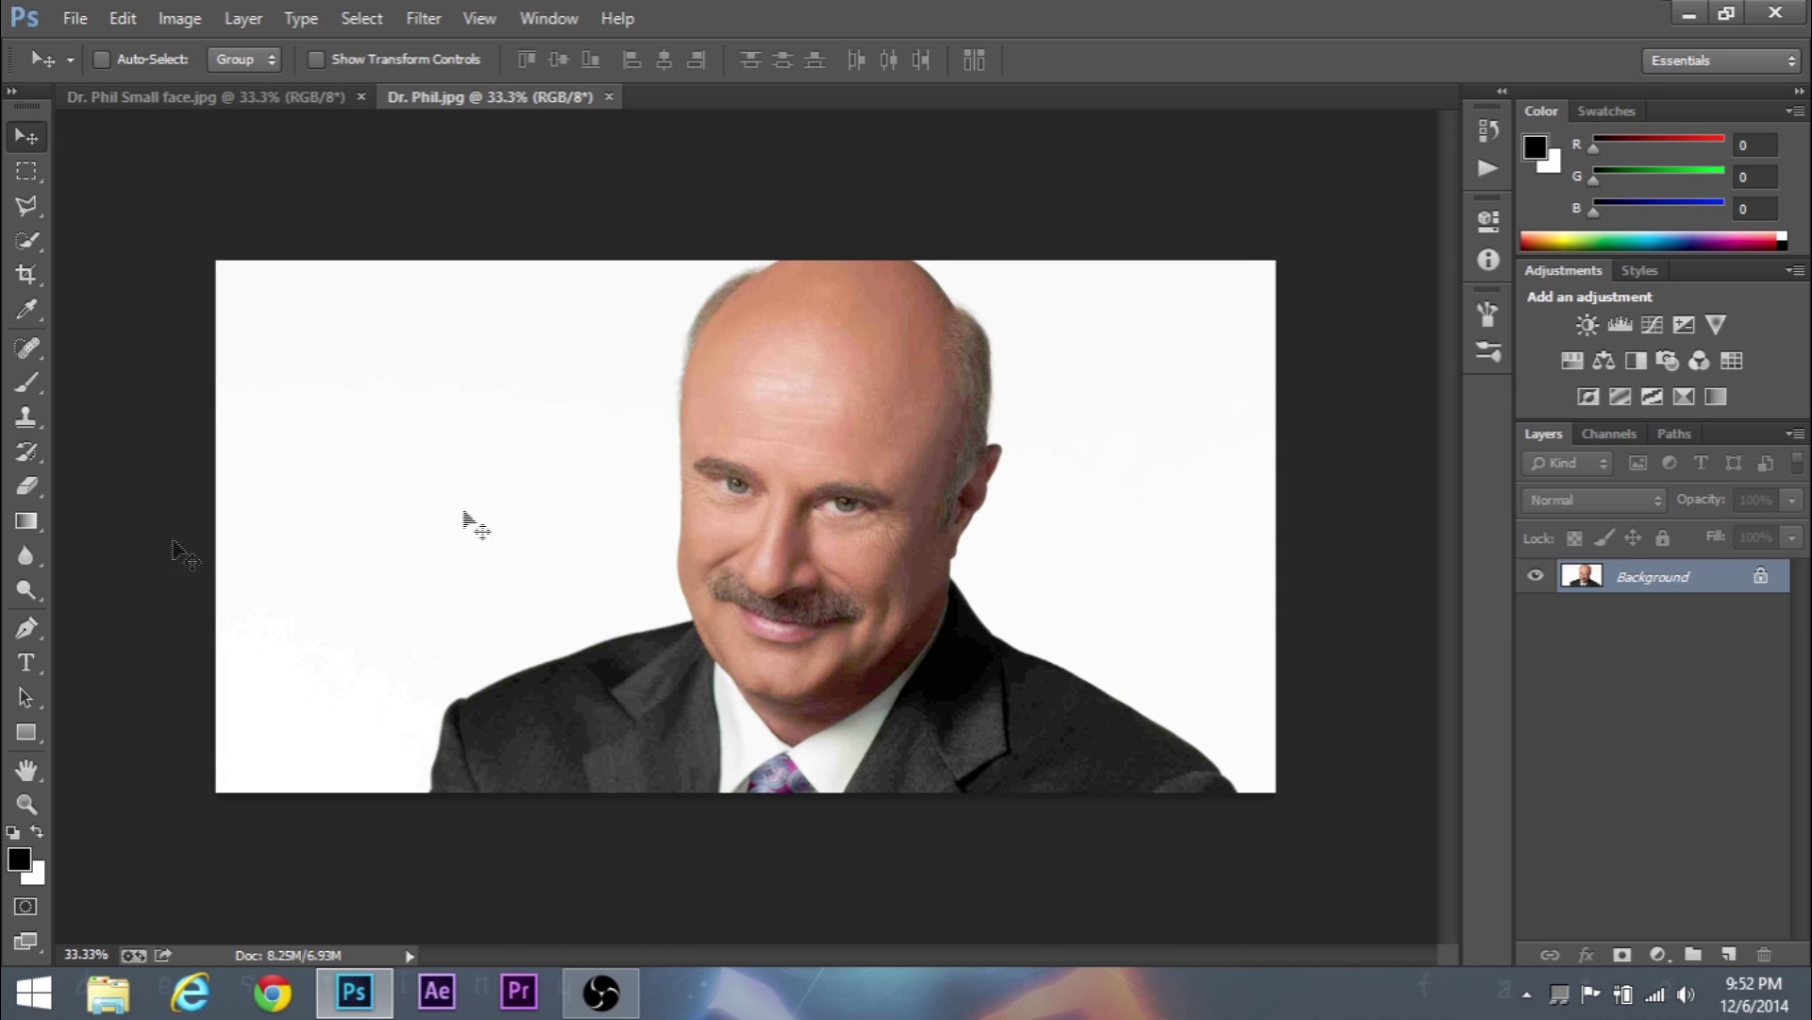
Convert the locked Background into an editable layer named 'Dr. Phil'.
{"action": "left_click_drag", "start_coordinate": [1688, 584], "coordinate": [880, 656]}
{"action": "double_click", "coordinate": [1674, 582]}
{"action": "type", "text": "Dr. Phil"}
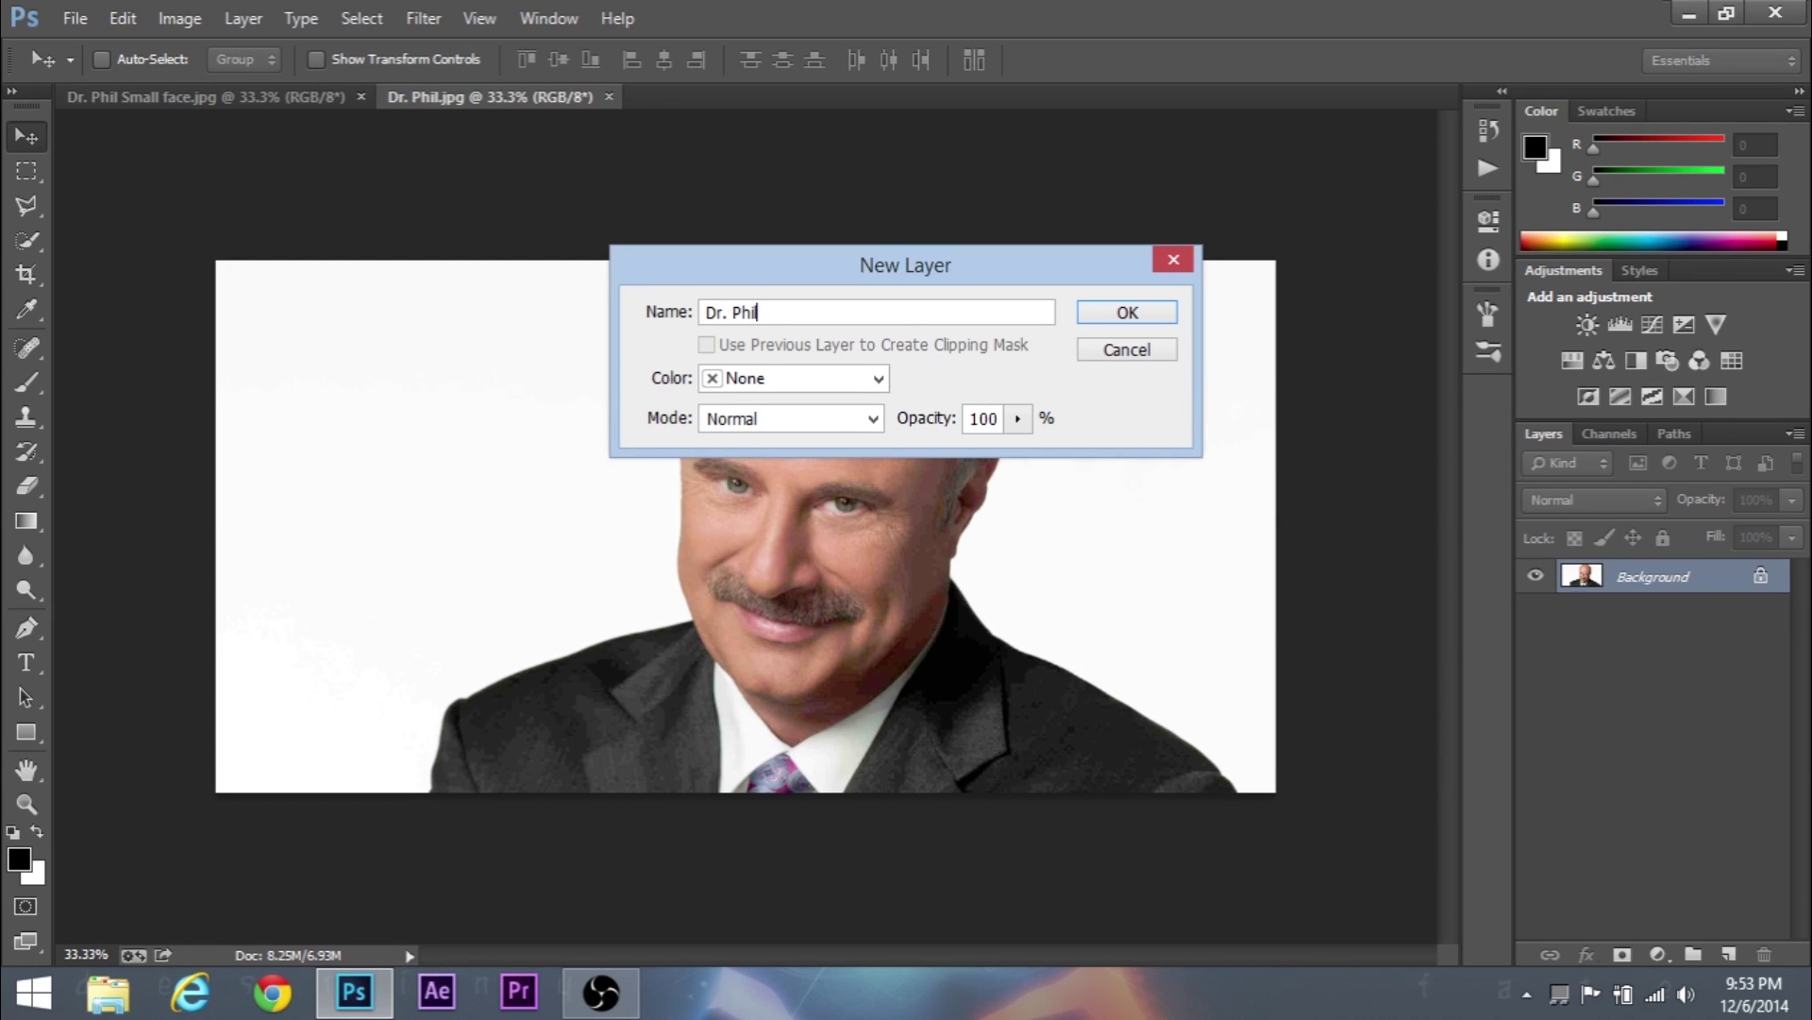
{"action": "key", "text": "Return"}
Duplicate the Dr. Phil layer as 'Face', then reselect the Dr. Phil layer.
{"action": "right_click", "coordinate": [1660, 589]}
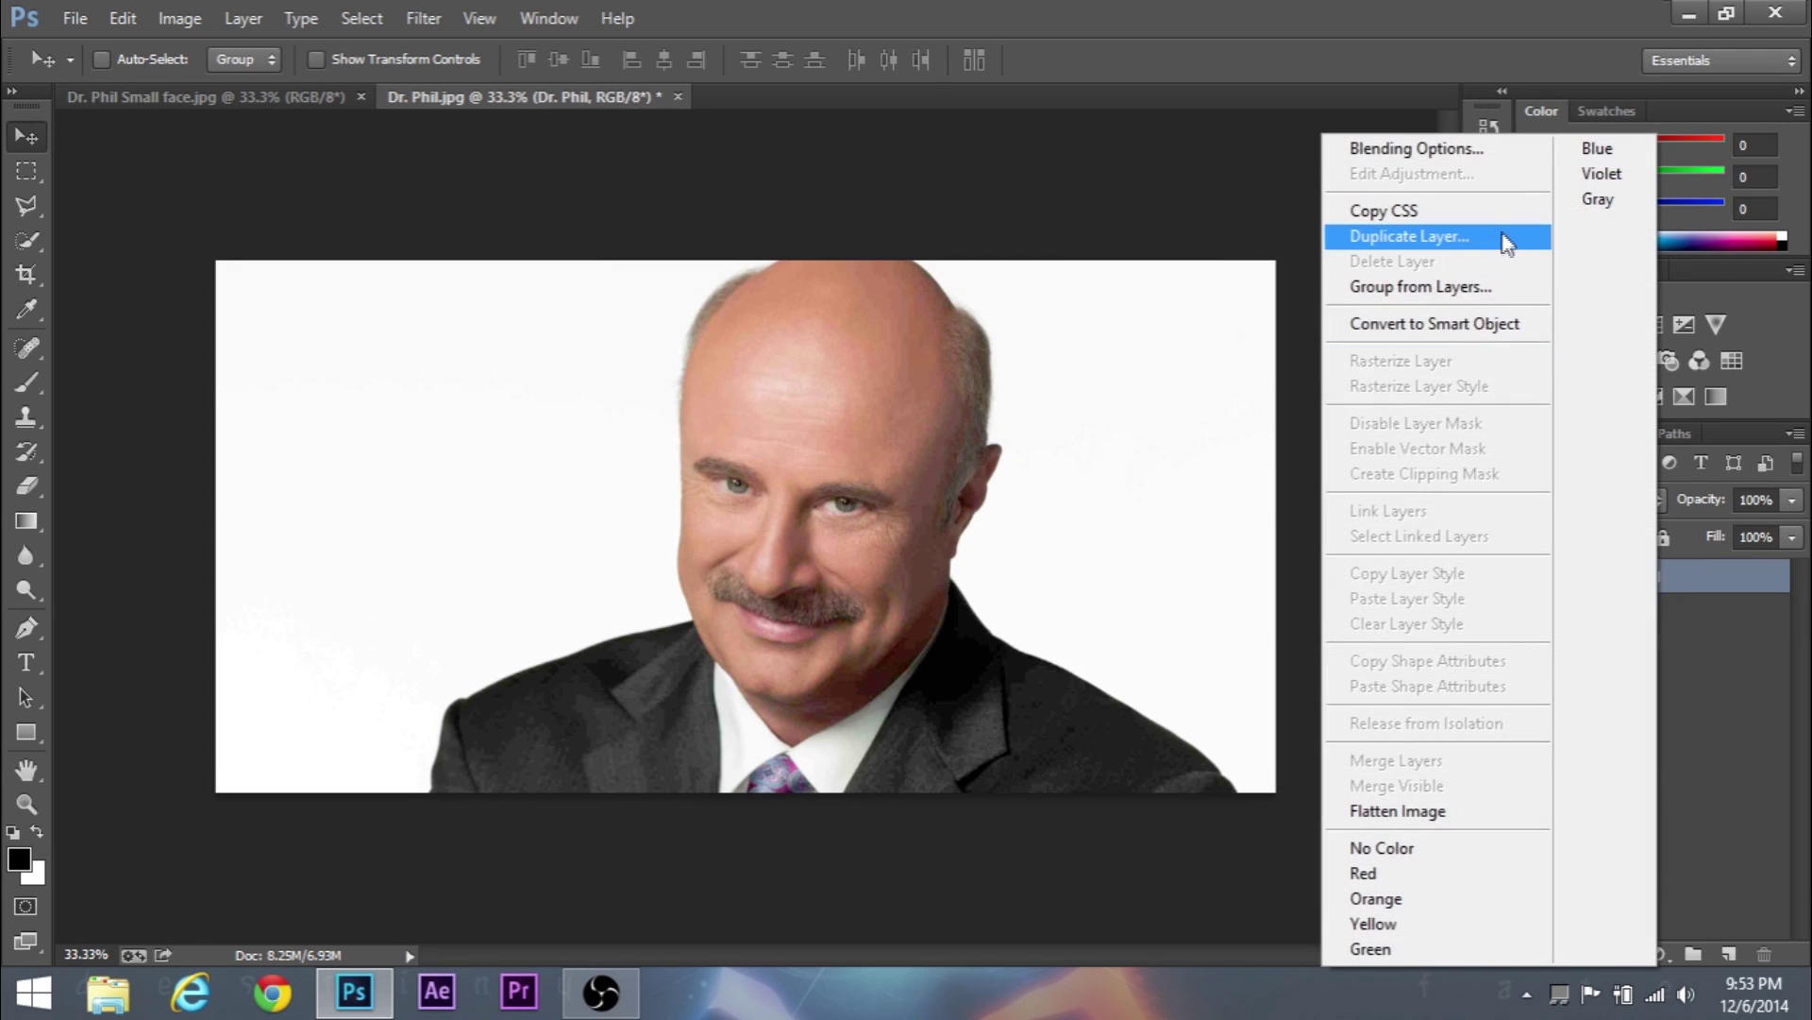
{"action": "left_click", "coordinate": [1409, 236]}
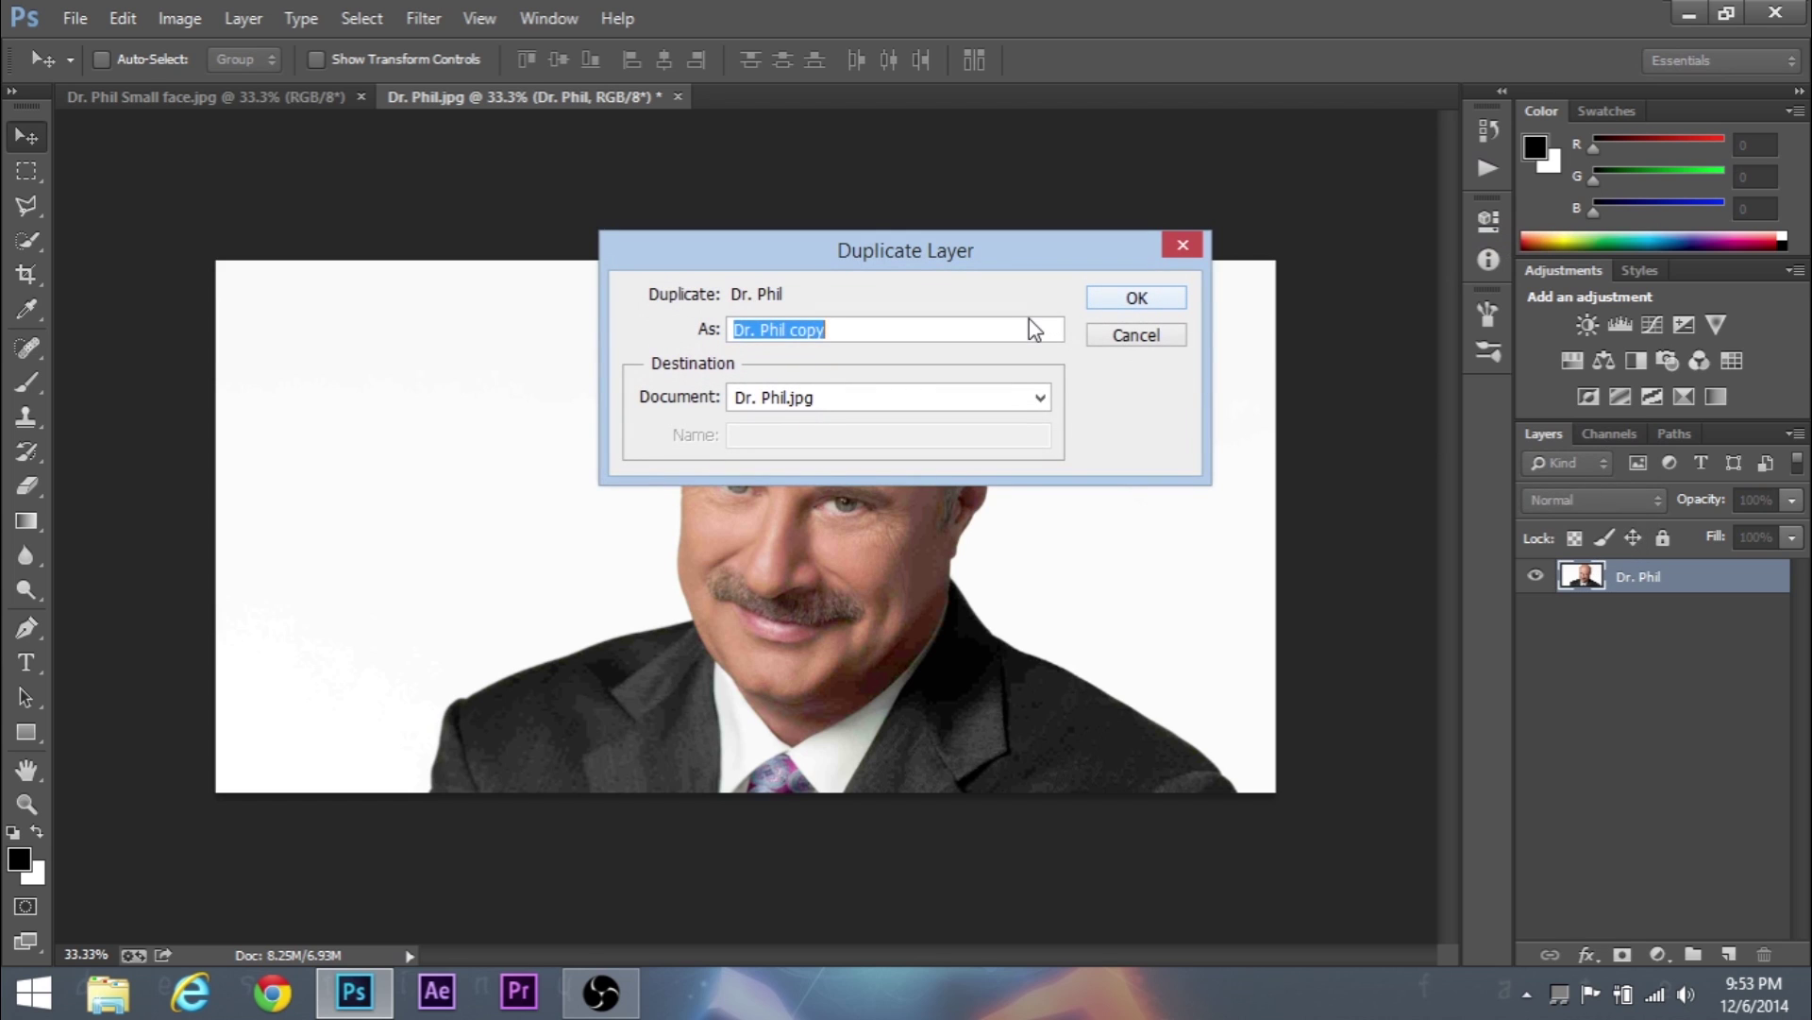
{"action": "type", "text": "Facae"}
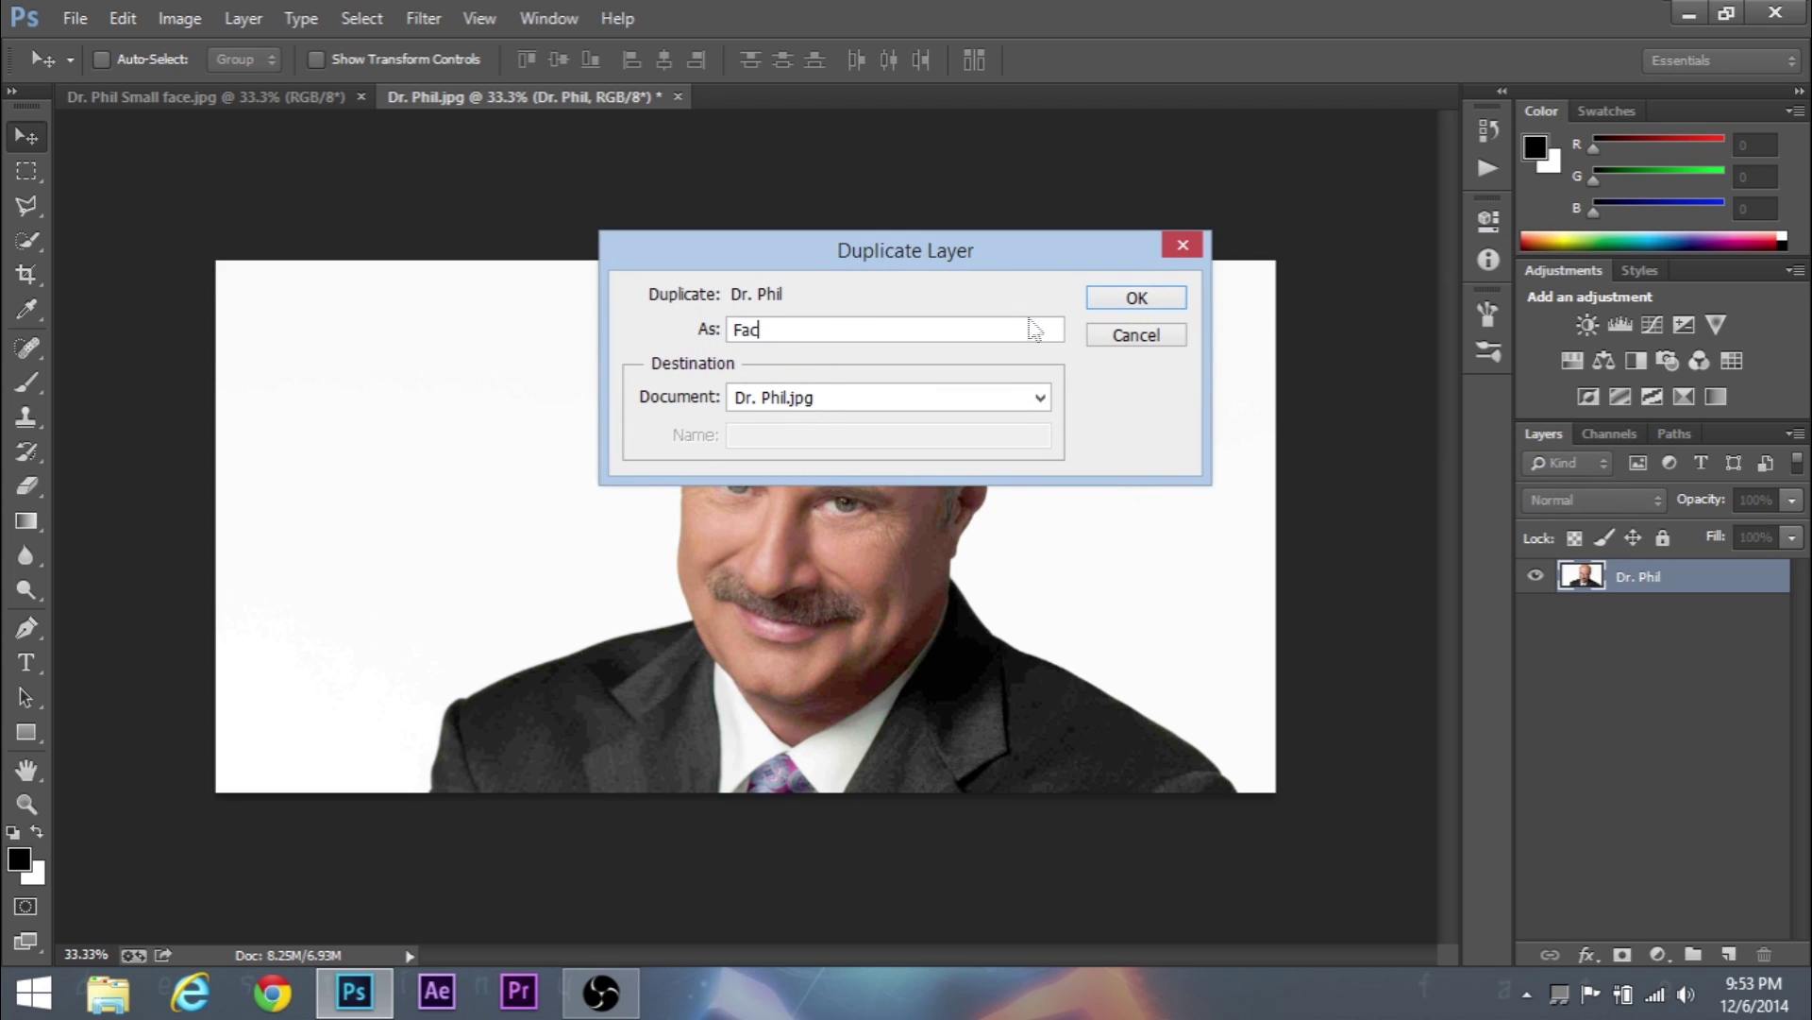
{"action": "key", "text": "Return"}
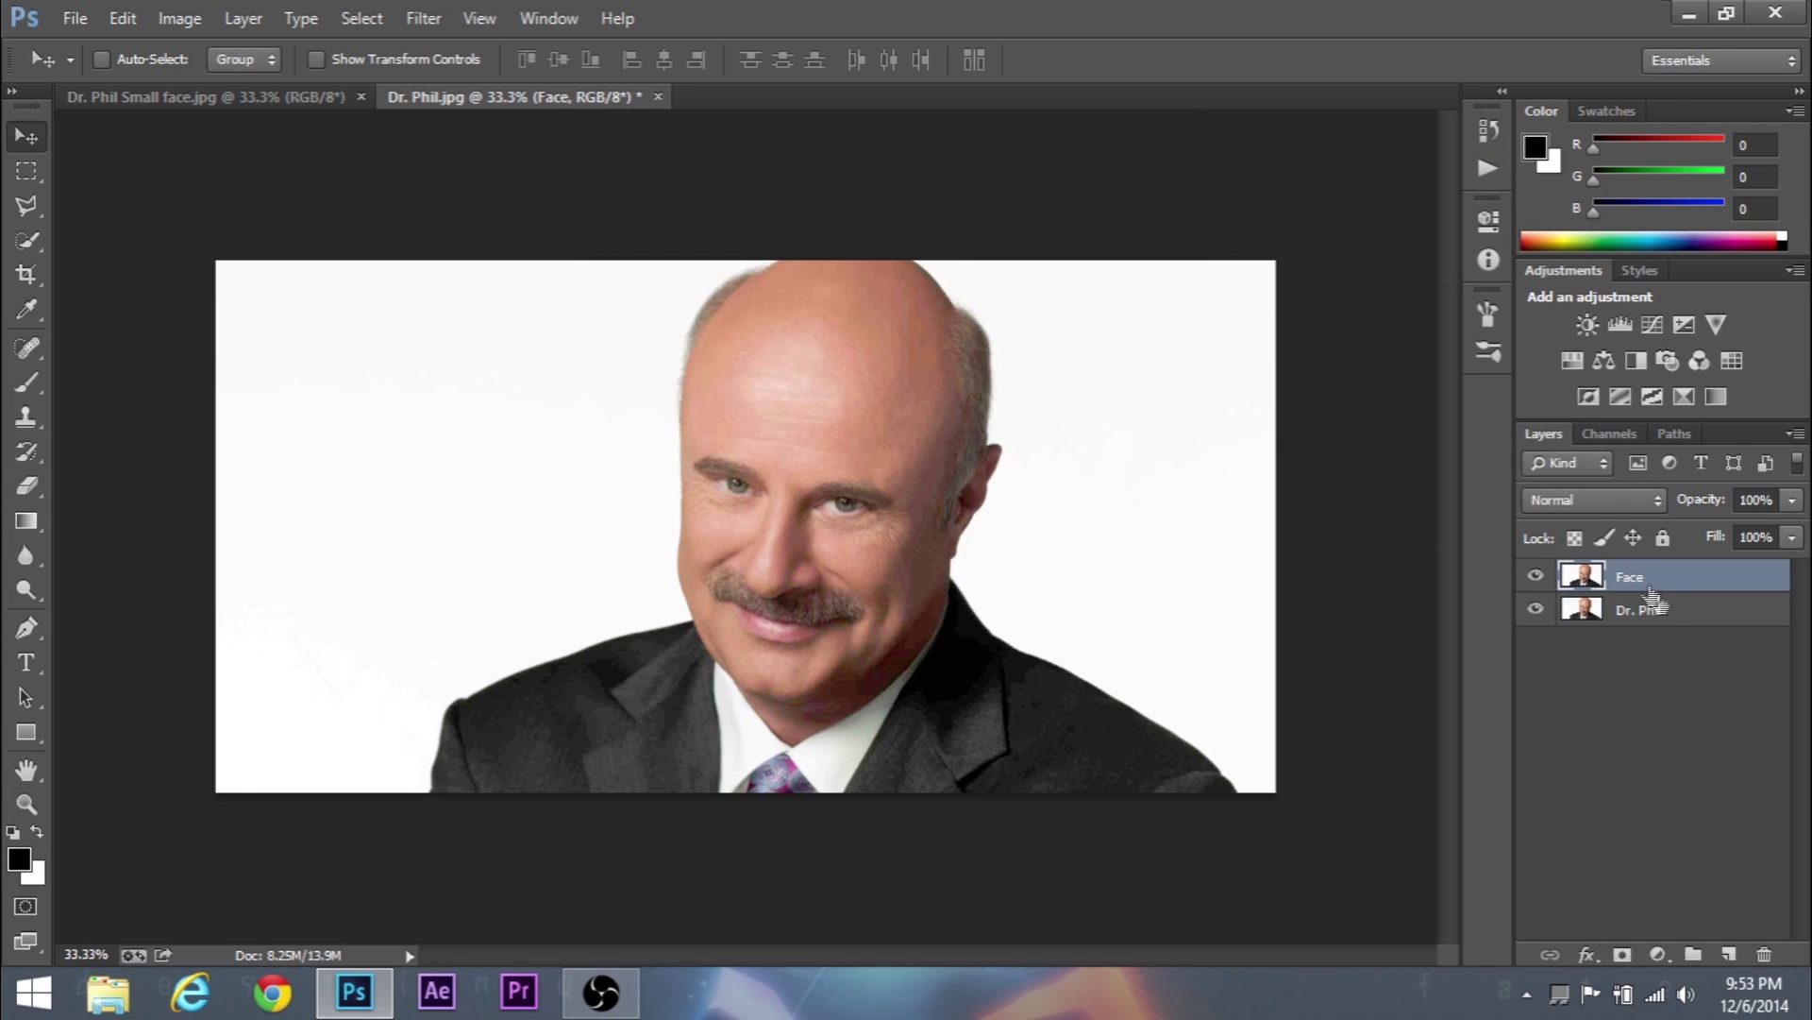
{"action": "left_click", "coordinate": [1674, 617]}
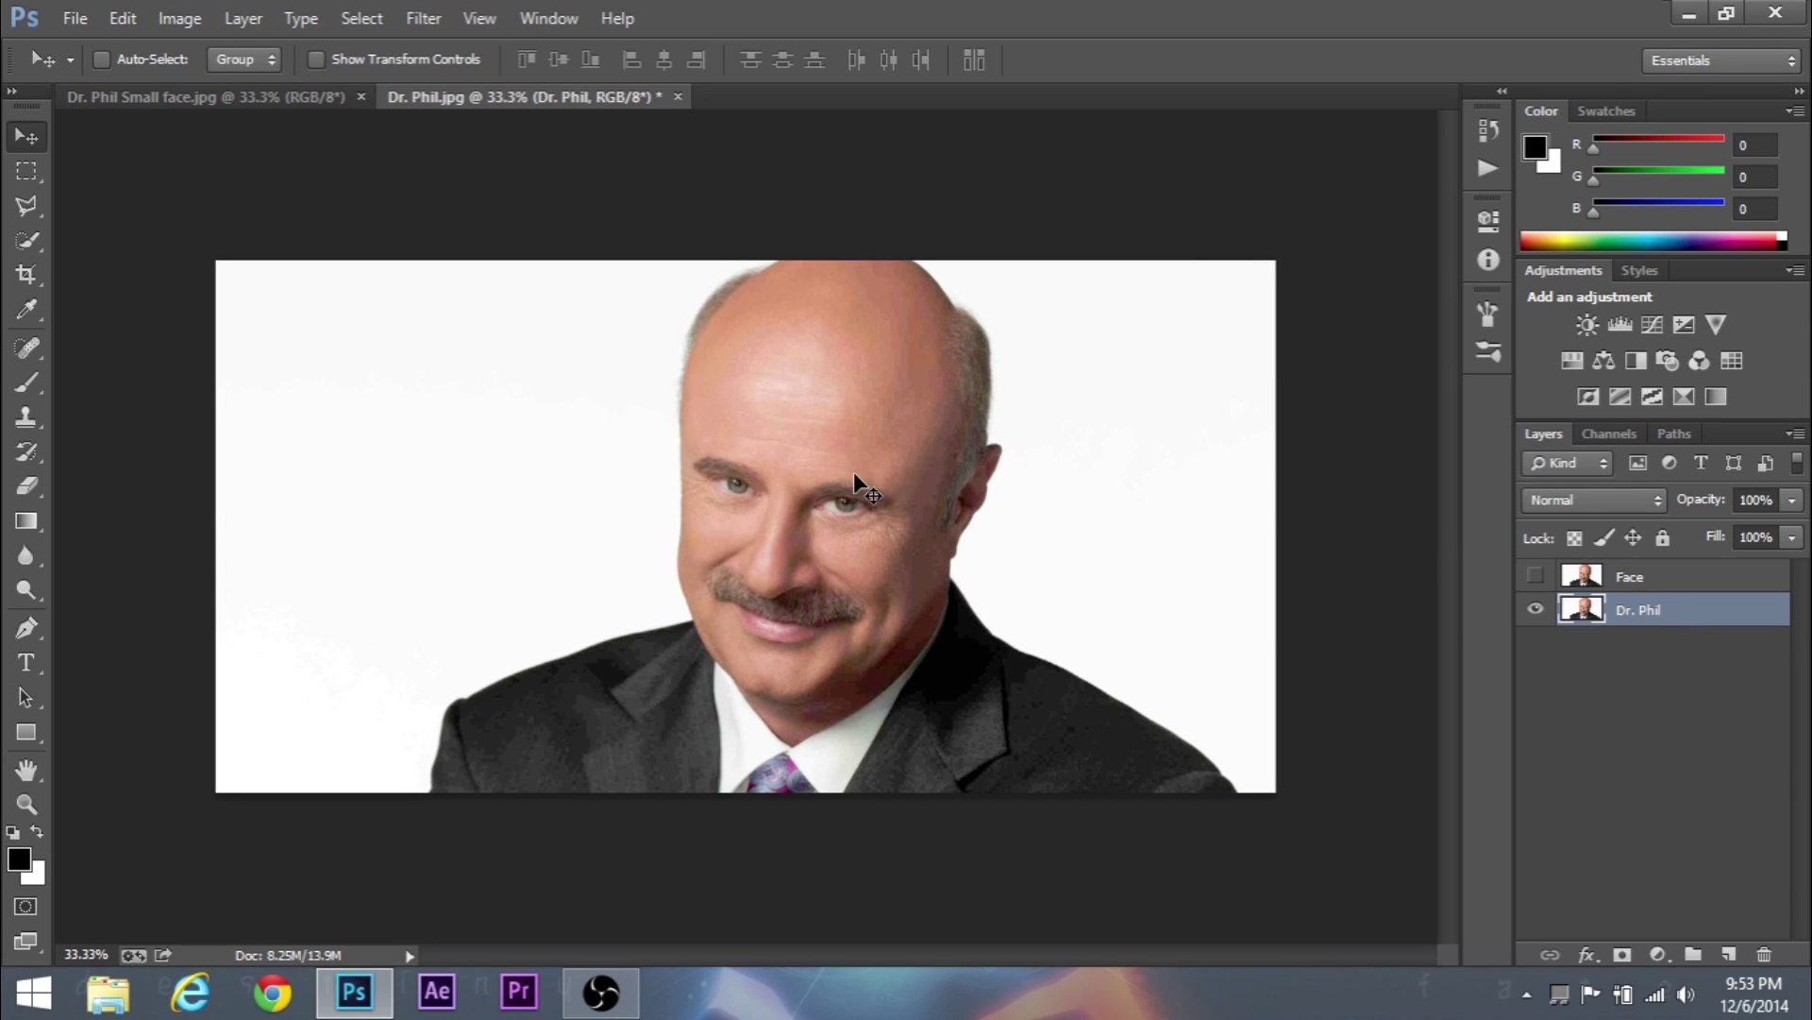
Spot-heal away the eyes, nose, moustache, mouth and chin on the zoomed-in Dr. Phil layer.
{"action": "key", "text": "ctrl+plus"}
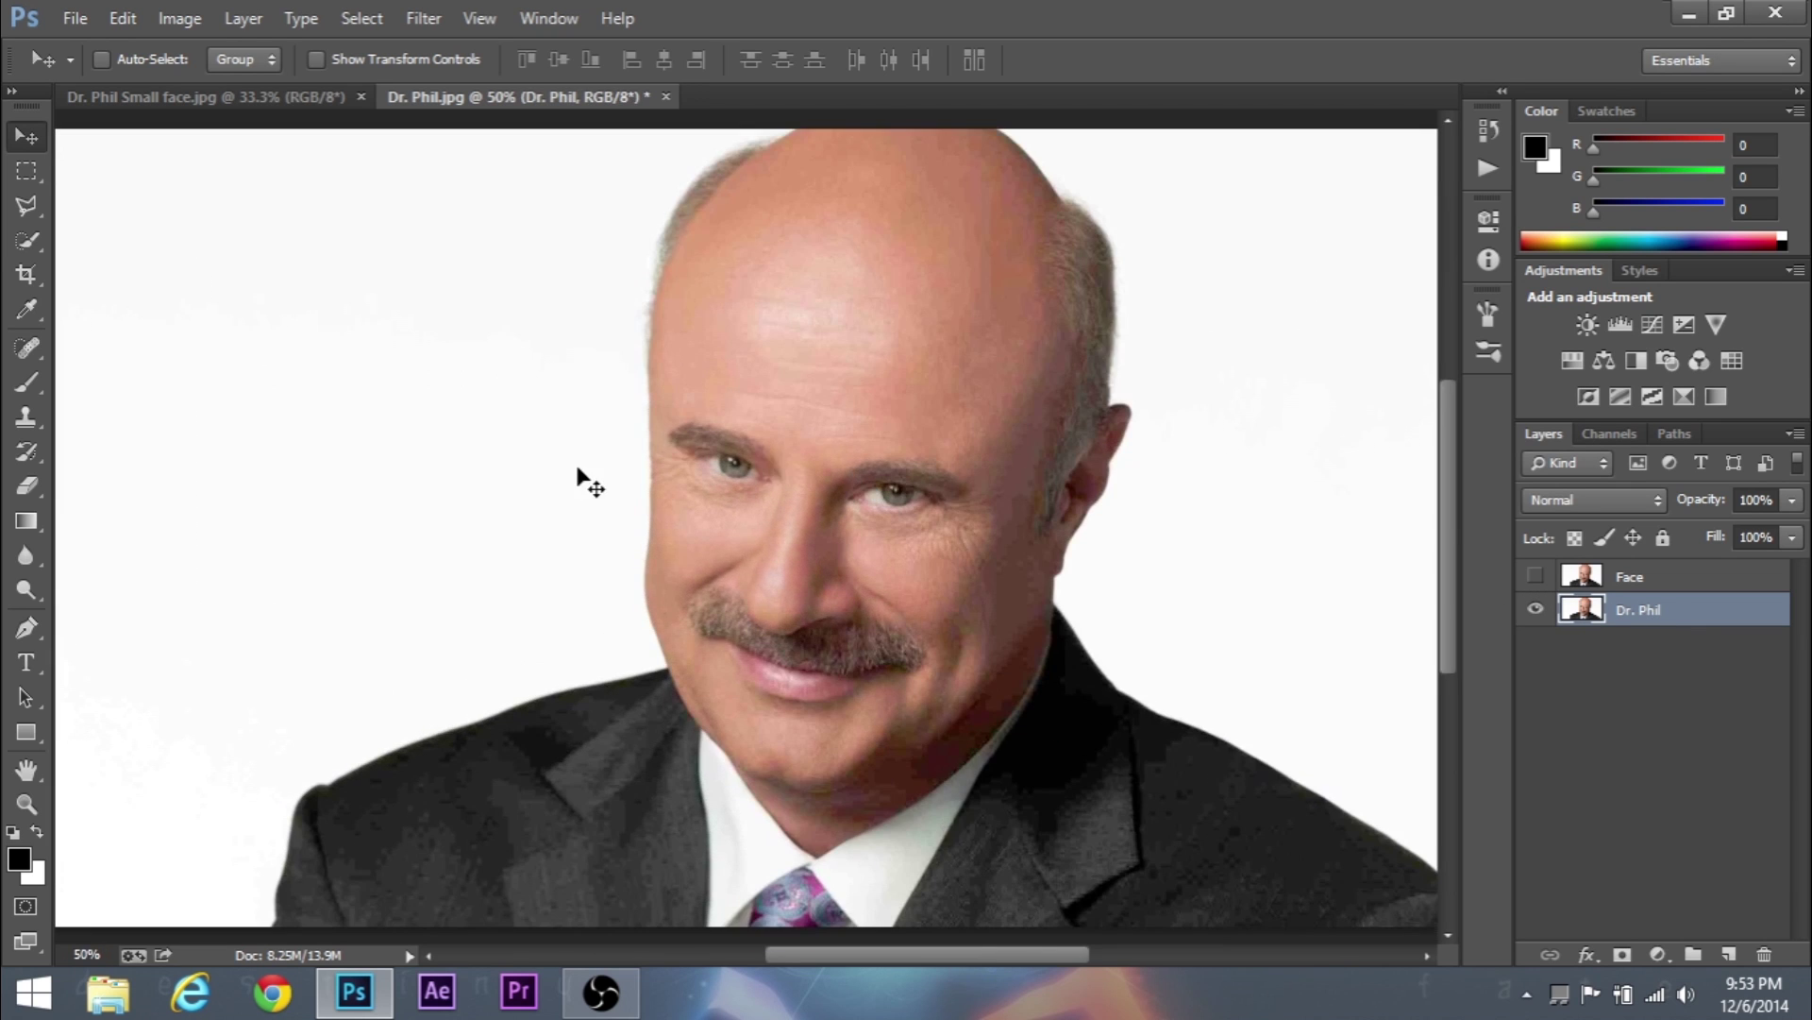
{"action": "left_click", "coordinate": [30, 347]}
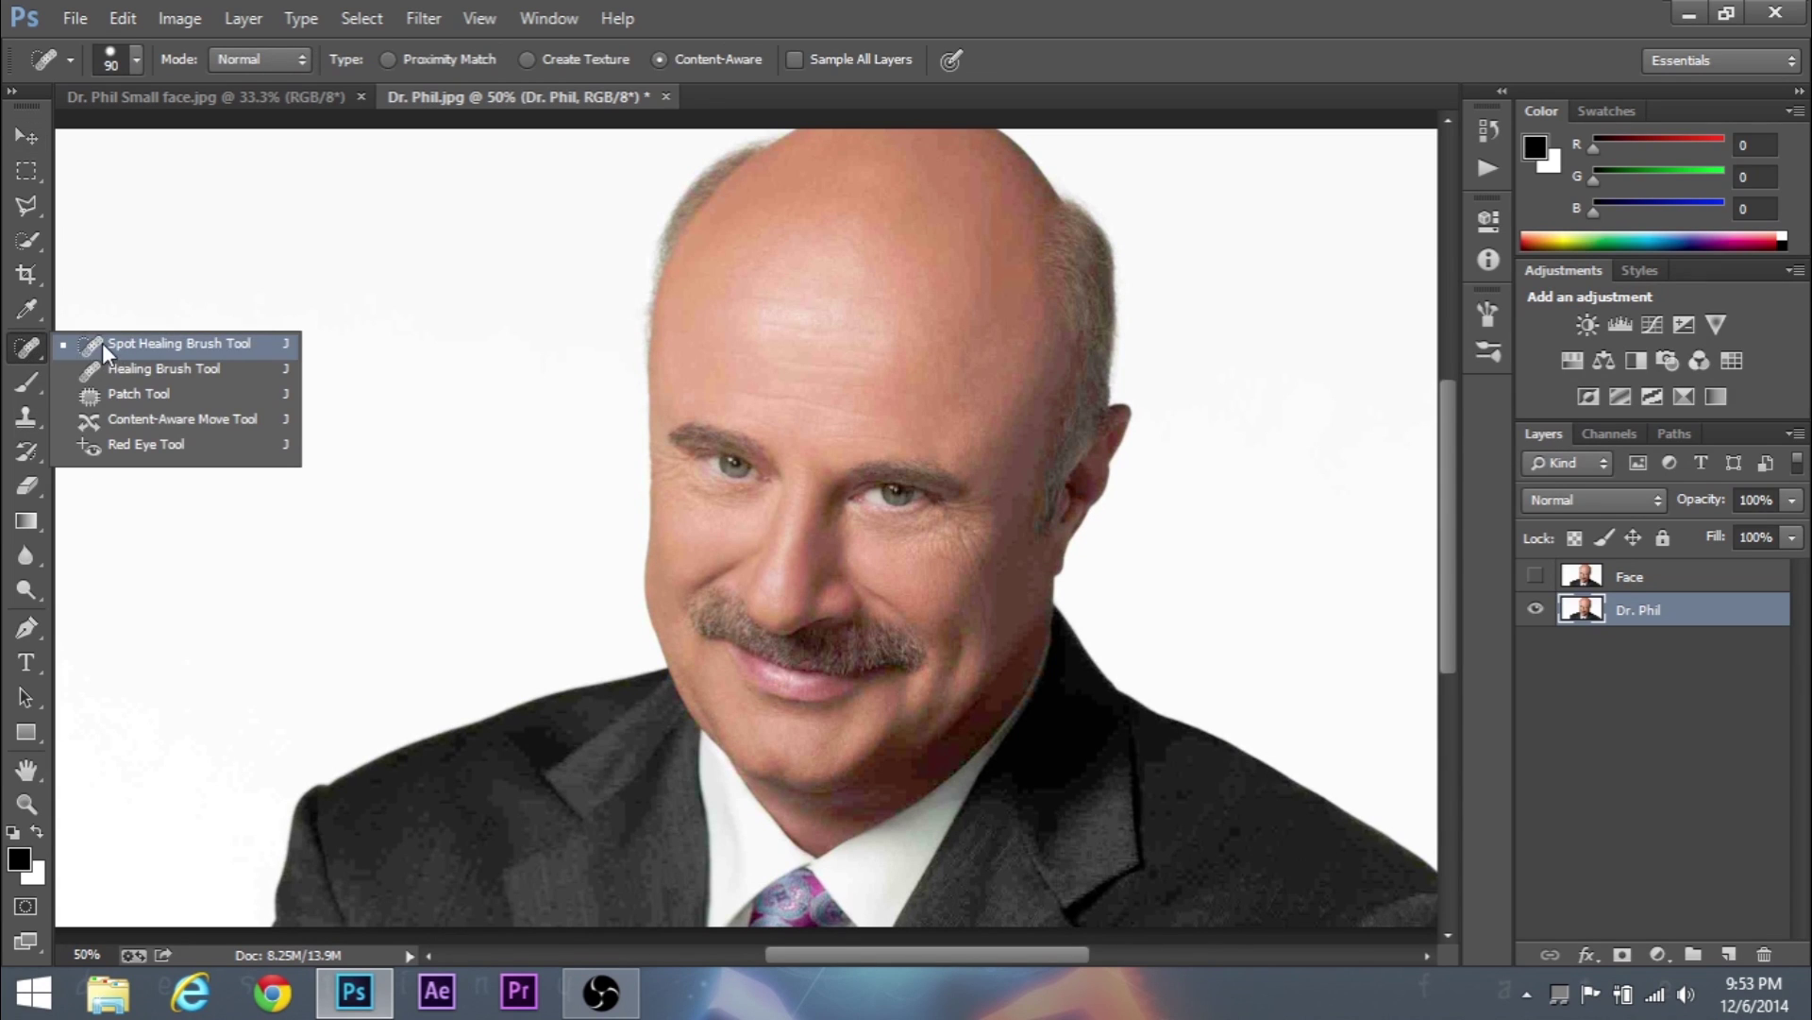
{"action": "left_click", "coordinate": [102, 343]}
{"action": "mouse_move", "coordinate": [698, 443]}
{"action": "left_mouse_down"}
{"action": "mouse_move", "coordinate": [699, 490]}
{"action": "mouse_move", "coordinate": [727, 428]}
{"action": "mouse_move", "coordinate": [758, 475]}
{"action": "mouse_move", "coordinate": [844, 521]}
{"action": "mouse_move", "coordinate": [902, 519]}
{"action": "mouse_move", "coordinate": [937, 484]}
{"action": "mouse_move", "coordinate": [919, 506]}
{"action": "mouse_move", "coordinate": [793, 478]}
{"action": "left_mouse_up"}
{"action": "mouse_move", "coordinate": [734, 598]}
{"action": "left_mouse_down"}
{"action": "mouse_move", "coordinate": [715, 642]}
{"action": "mouse_move", "coordinate": [743, 601]}
{"action": "mouse_move", "coordinate": [805, 635]}
{"action": "mouse_move", "coordinate": [902, 623]}
{"action": "left_mouse_up"}
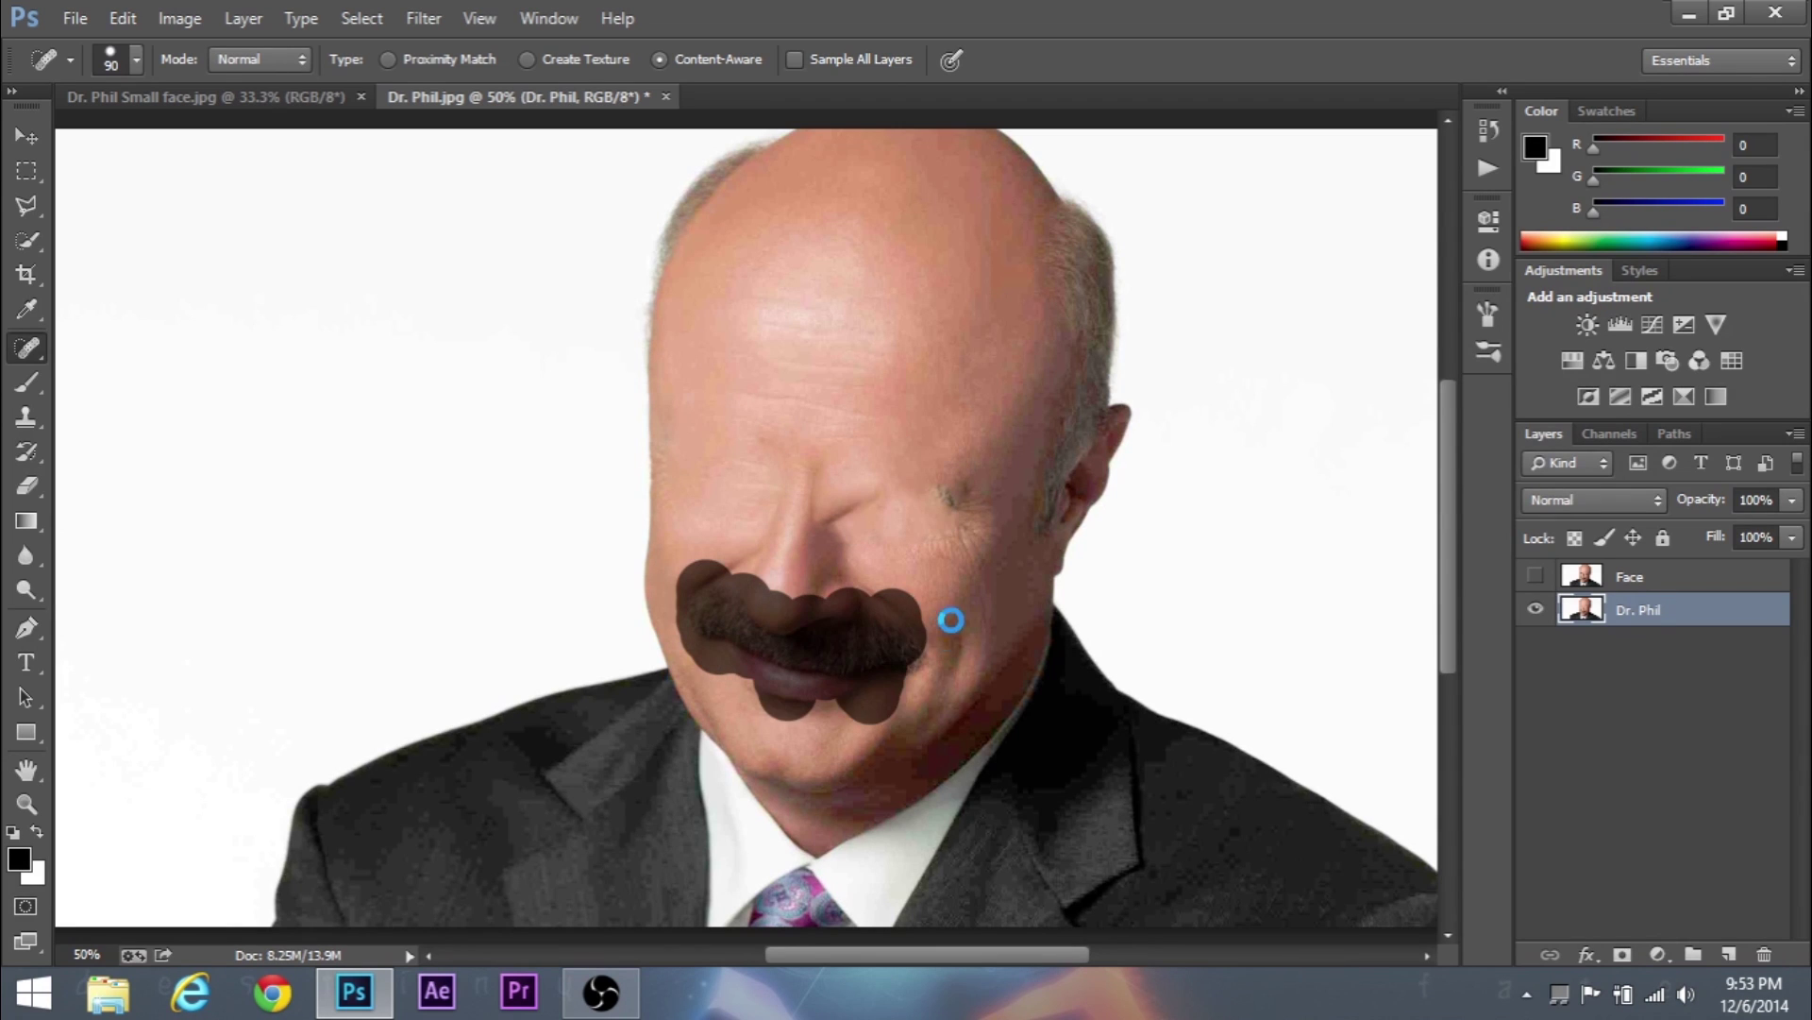
{"action": "left_click_drag", "start_coordinate": [951, 463], "coordinate": [915, 676]}
{"action": "mouse_move", "coordinate": [857, 451]}
{"action": "left_mouse_down"}
{"action": "mouse_move", "coordinate": [849, 566]}
{"action": "mouse_move", "coordinate": [783, 528]}
{"action": "mouse_move", "coordinate": [857, 635]}
{"action": "mouse_move", "coordinate": [755, 625]}
{"action": "left_mouse_up"}
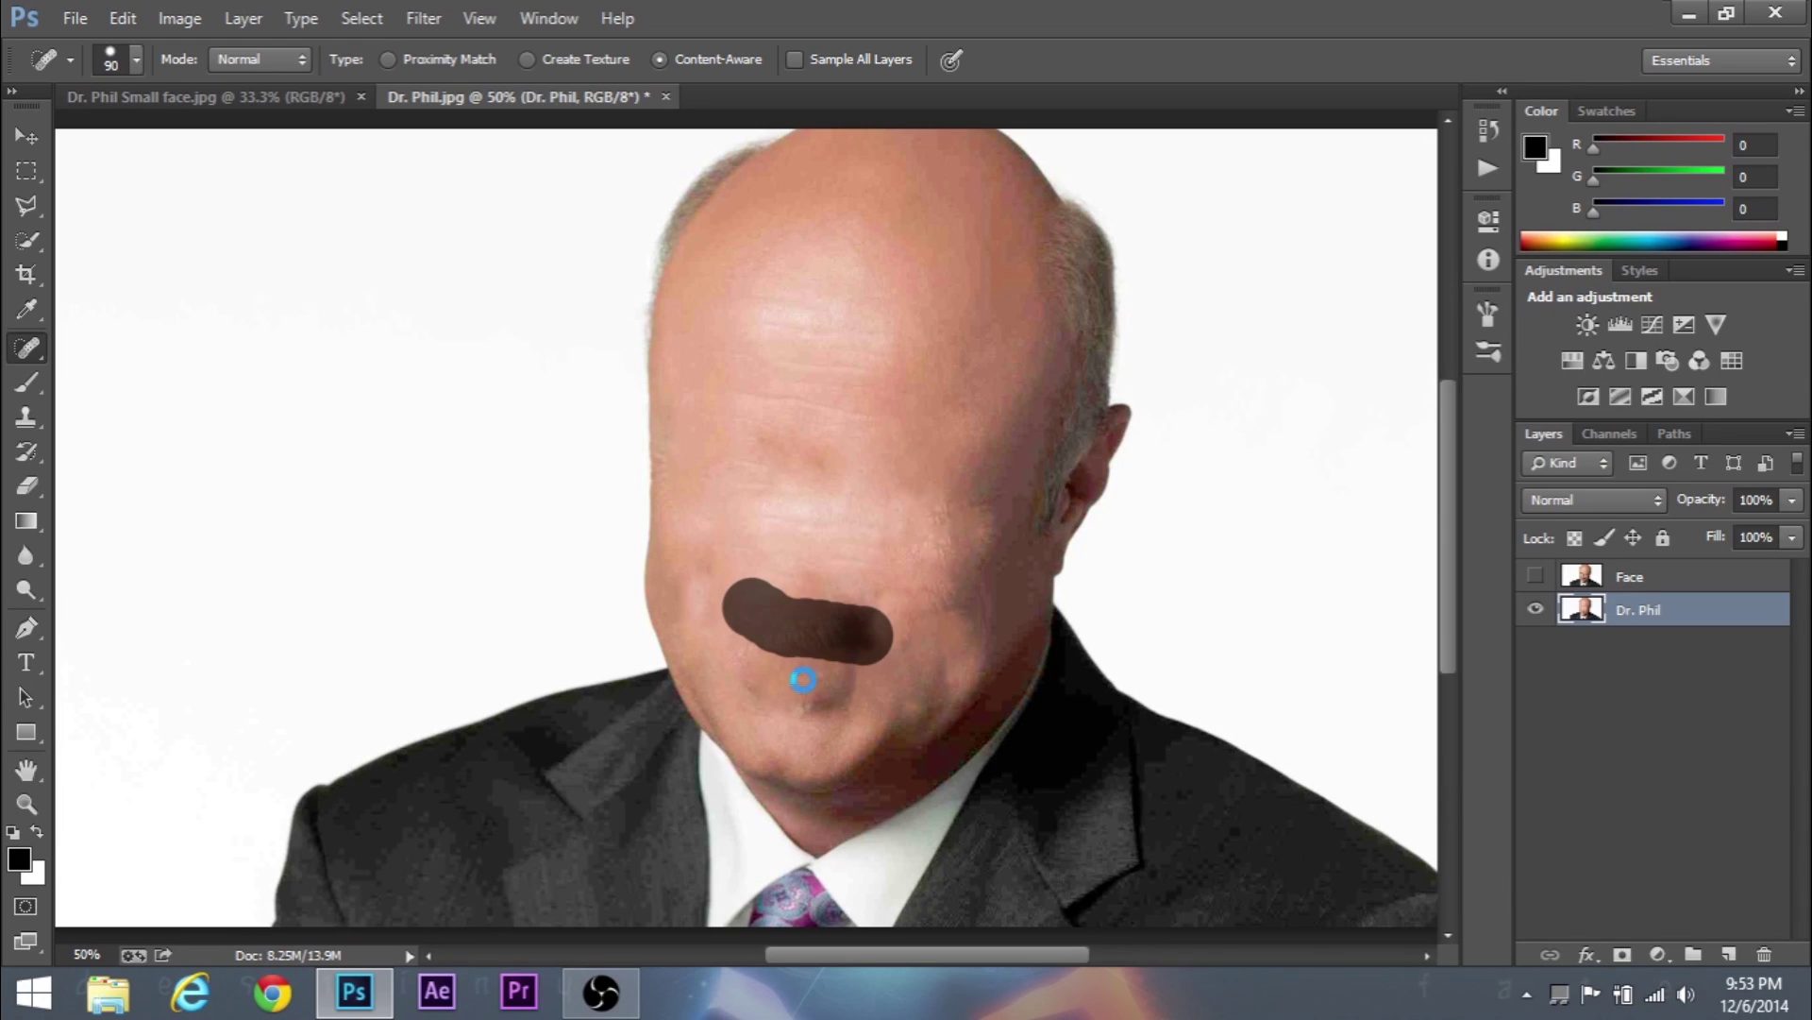
{"action": "left_click", "coordinate": [760, 675]}
{"action": "mouse_move", "coordinate": [843, 704]}
{"action": "left_mouse_down"}
{"action": "mouse_move", "coordinate": [956, 581]}
{"action": "mouse_move", "coordinate": [796, 672]}
{"action": "left_mouse_up"}
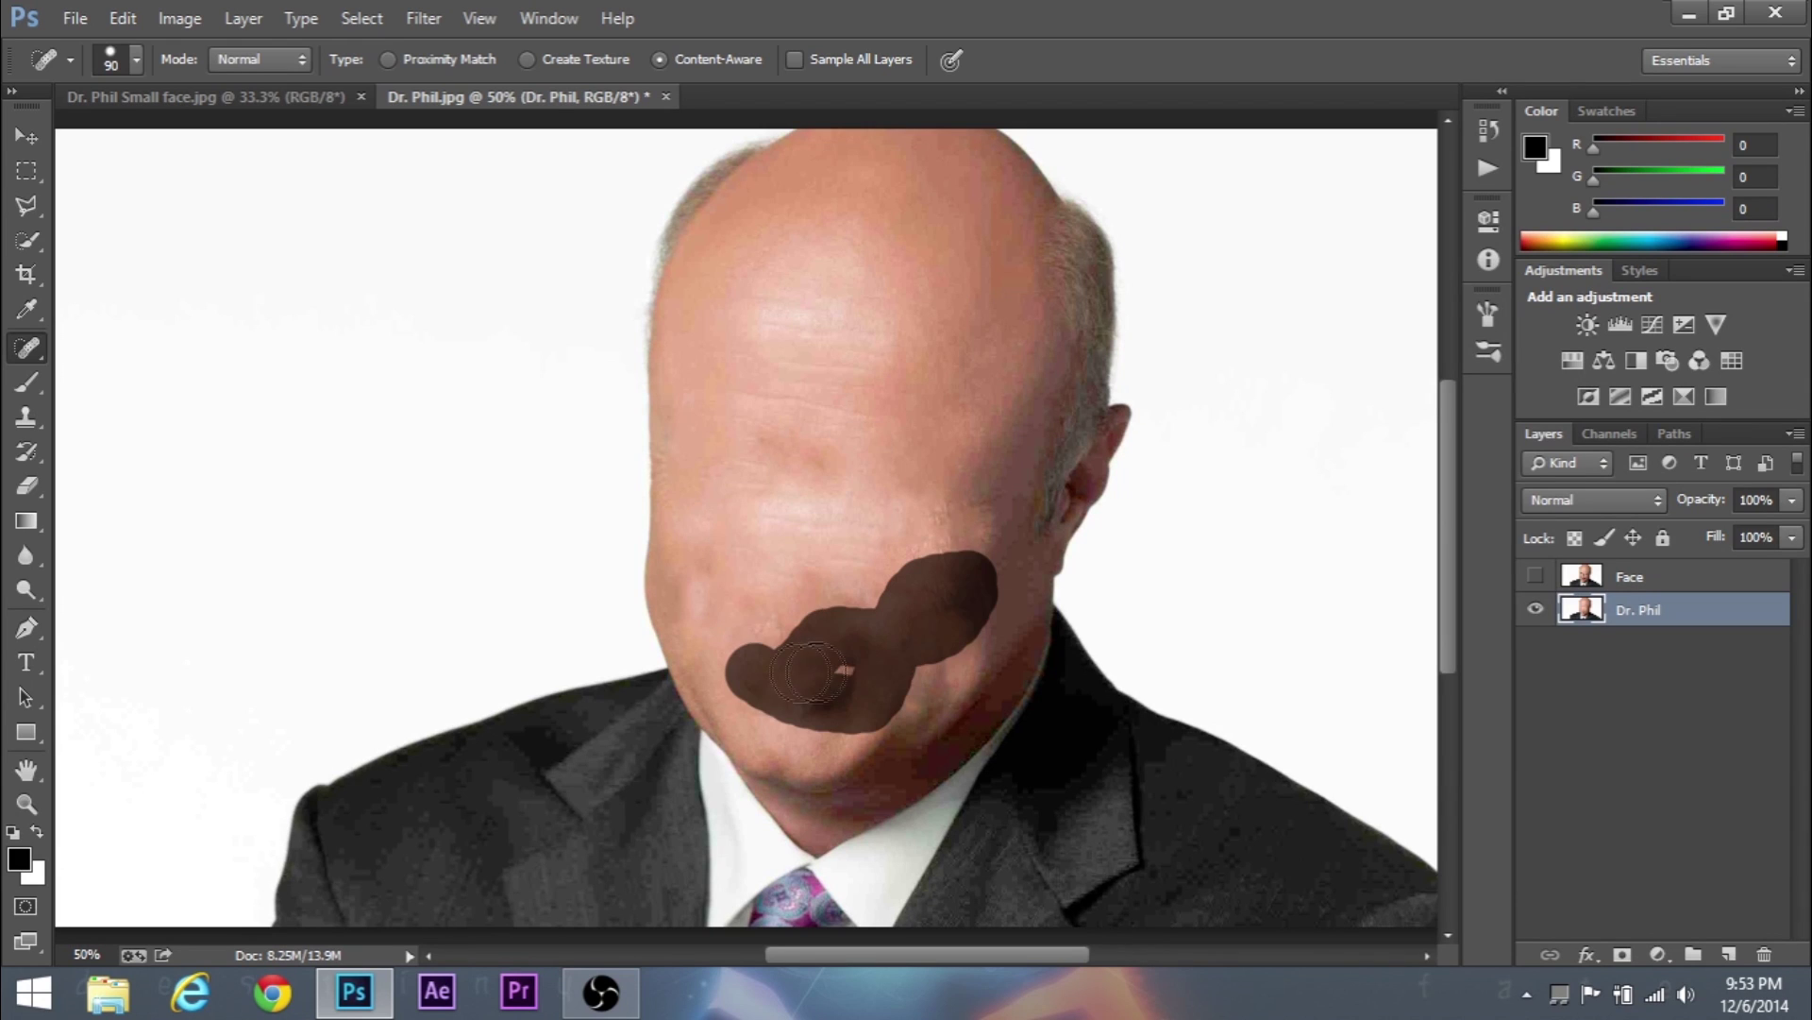
{"action": "left_click_drag", "start_coordinate": [880, 653], "coordinate": [829, 661]}
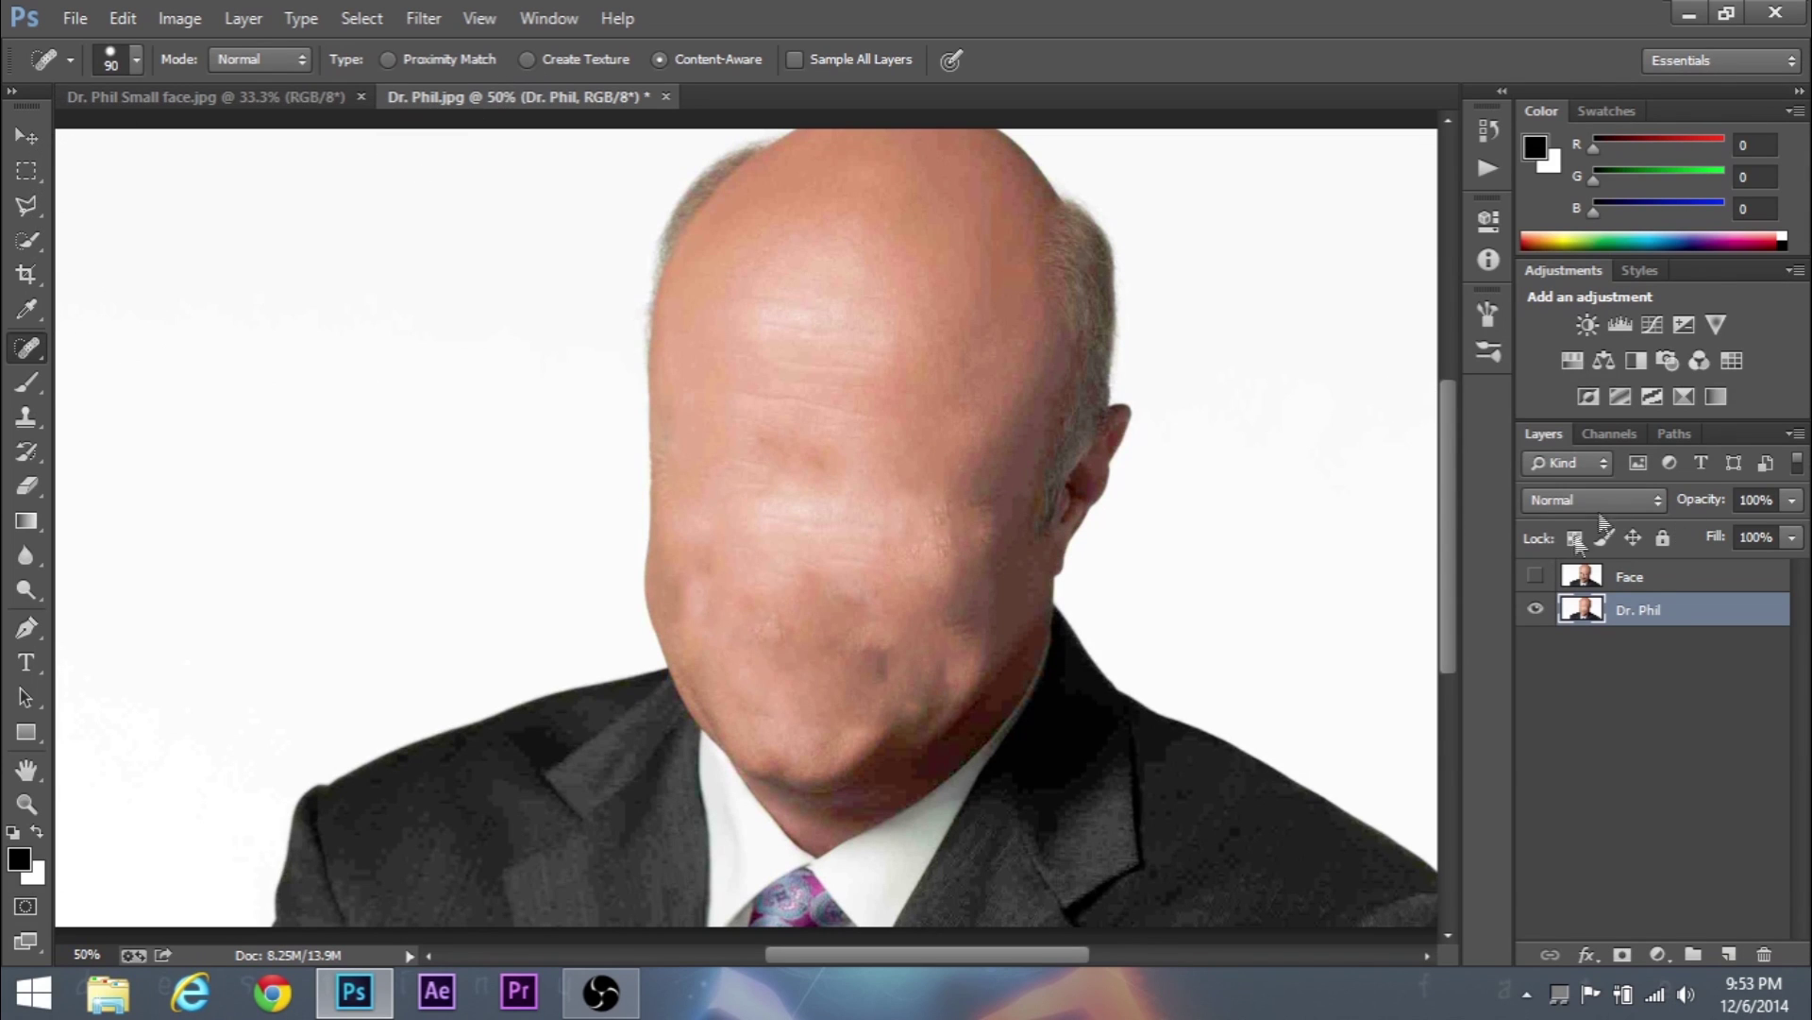
Hide the Dr. Phil layer and show and select the Face layer.
{"action": "left_click", "coordinate": [1534, 610]}
{"action": "left_click", "coordinate": [1636, 579]}
{"action": "left_click", "coordinate": [1535, 576]}
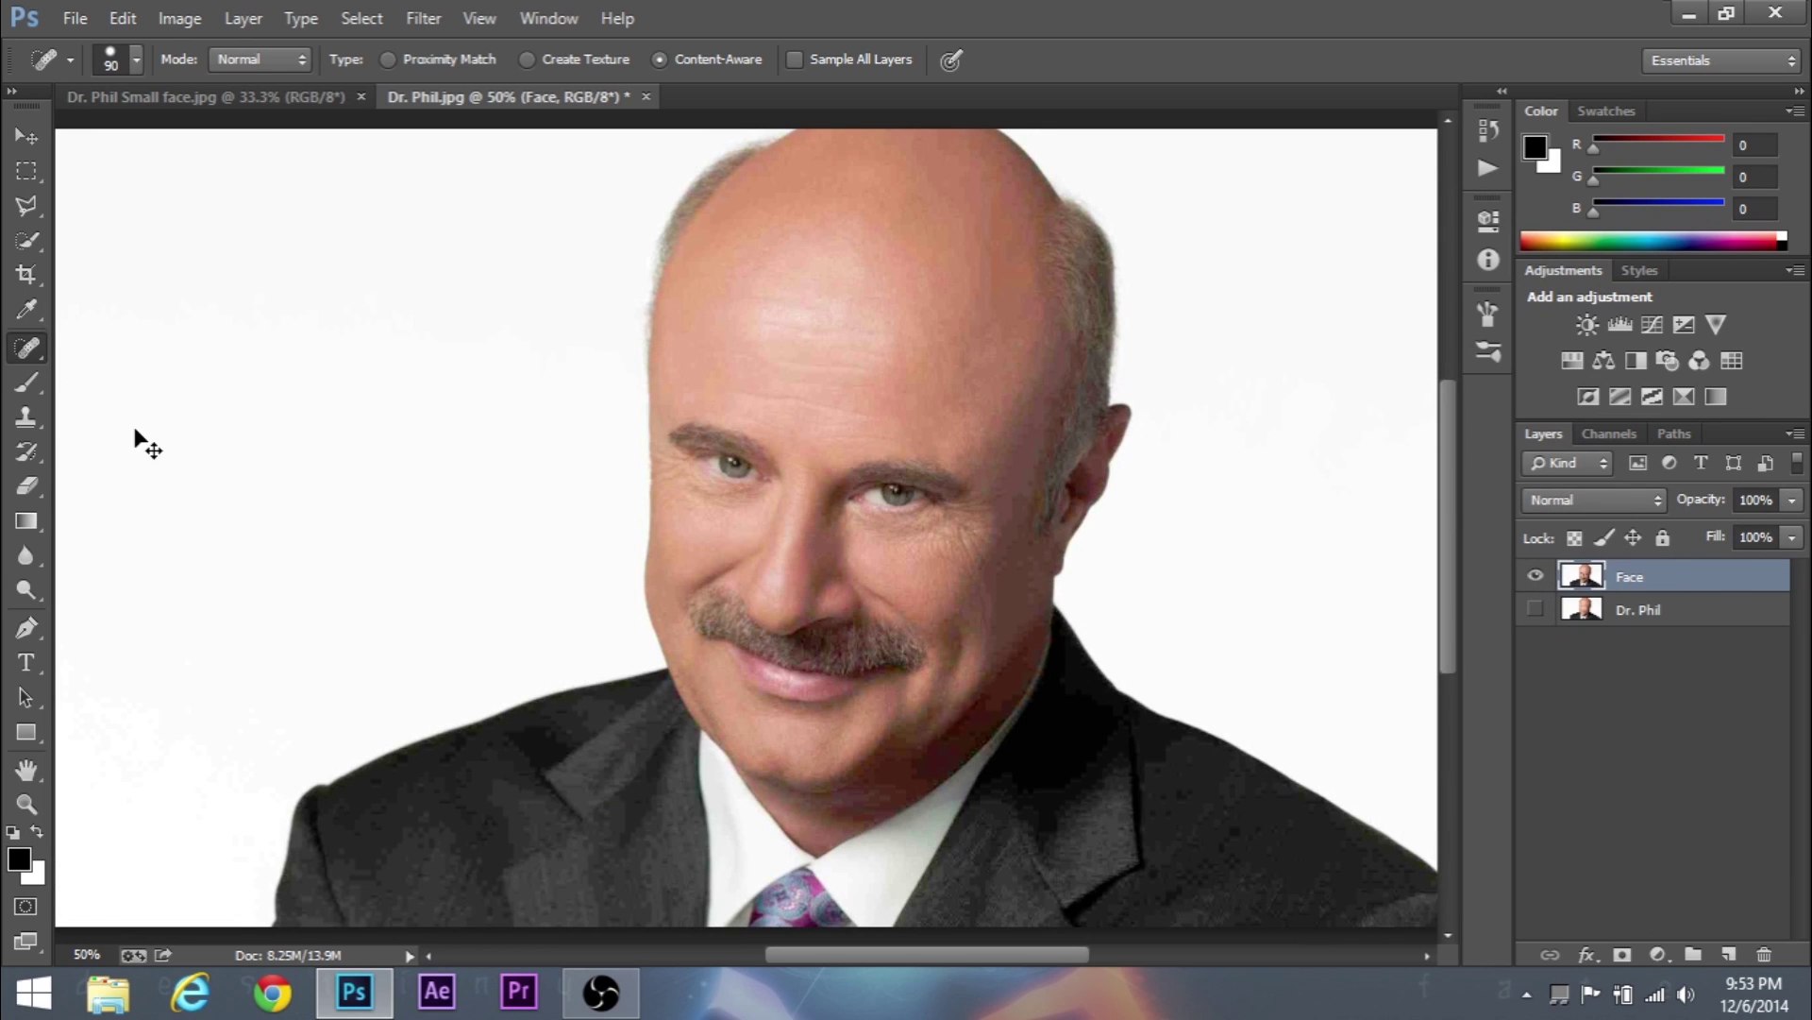
Clear the white background on both sides of the Face layer with the Magic Eraser.
{"action": "key", "text": "ctrl+minus"}
{"action": "right_click", "coordinate": [32, 496]}
{"action": "left_click", "coordinate": [141, 522]}
{"action": "left_click", "coordinate": [260, 519]}
{"action": "left_click", "coordinate": [1065, 469]}
Erase the shoulders, jaw edges and top of the head, leaving only the face.
{"action": "right_click", "coordinate": [29, 487]}
{"action": "left_click", "coordinate": [114, 476]}
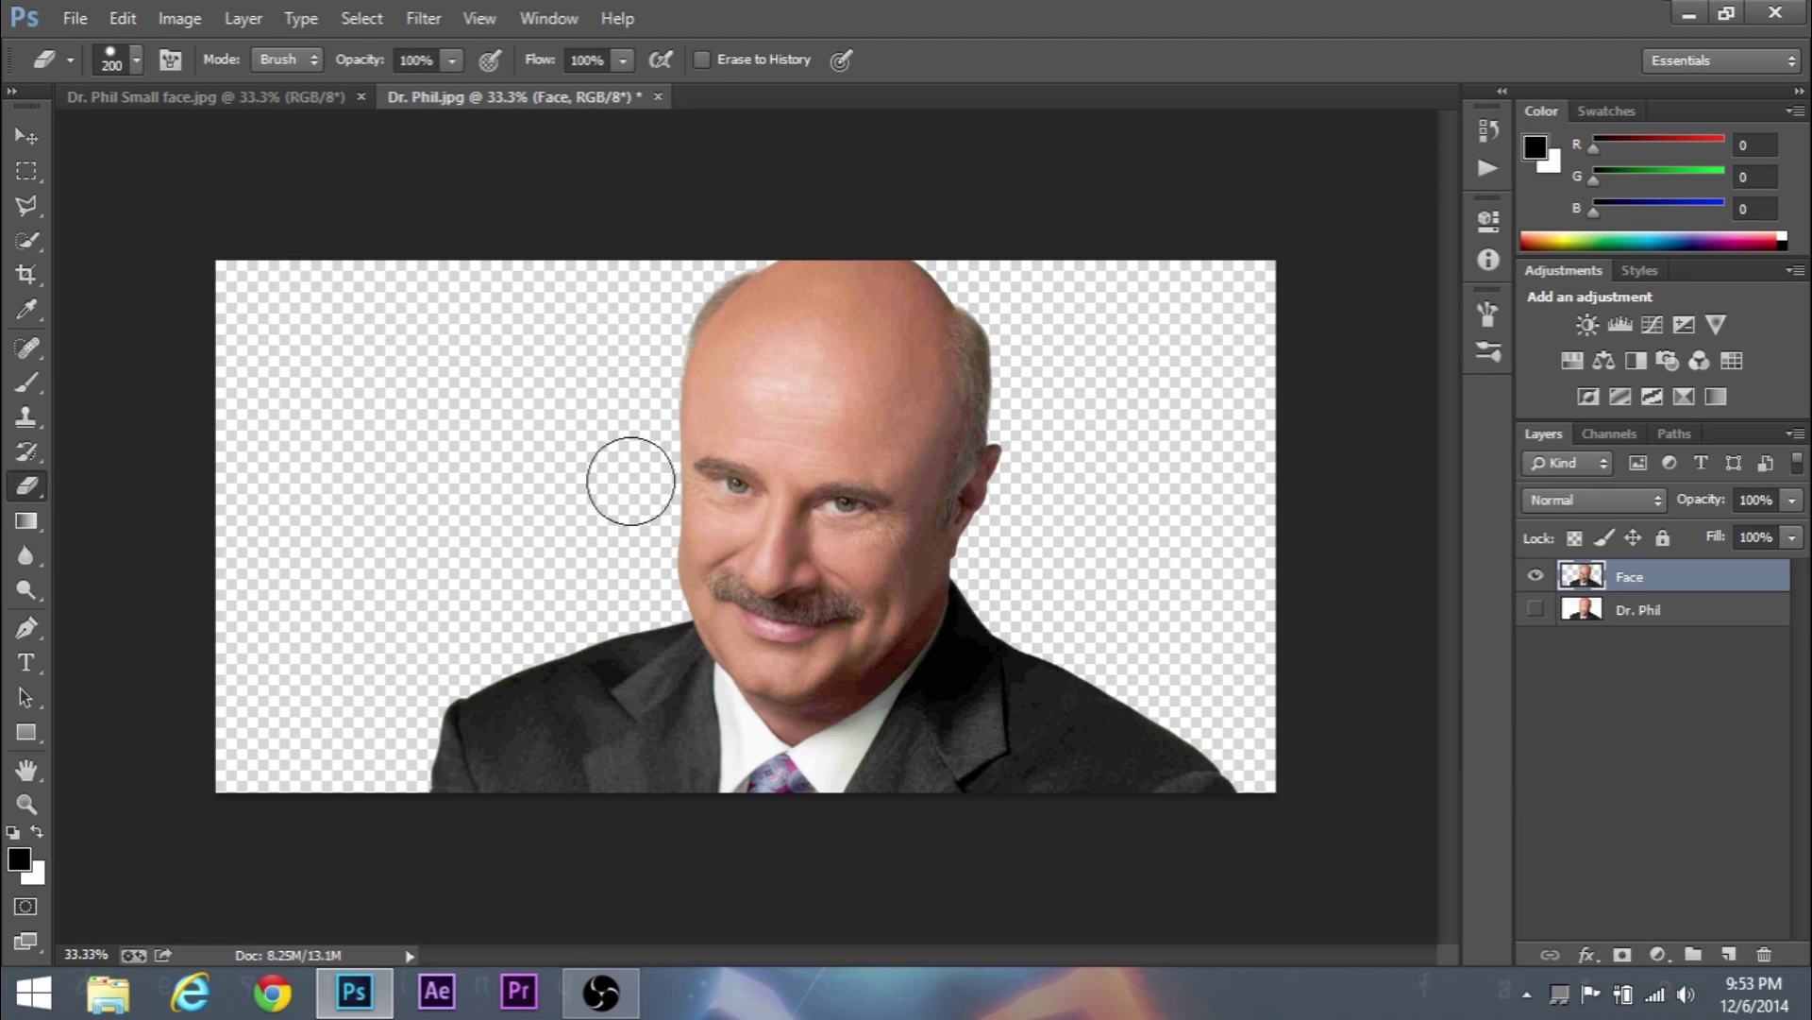
{"action": "mouse_move", "coordinate": [416, 702]}
{"action": "left_mouse_down"}
{"action": "mouse_move", "coordinate": [567, 706]}
{"action": "mouse_move", "coordinate": [590, 681]}
{"action": "mouse_move", "coordinate": [599, 711]}
{"action": "mouse_move", "coordinate": [683, 783]}
{"action": "mouse_move", "coordinate": [988, 798]}
{"action": "mouse_move", "coordinate": [1183, 694]}
{"action": "mouse_move", "coordinate": [1153, 820]}
{"action": "mouse_move", "coordinate": [1020, 872]}
{"action": "mouse_move", "coordinate": [1140, 793]}
{"action": "mouse_move", "coordinate": [1064, 783]}
{"action": "mouse_move", "coordinate": [1063, 597]}
{"action": "mouse_move", "coordinate": [972, 734]}
{"action": "mouse_move", "coordinate": [1079, 726]}
{"action": "mouse_move", "coordinate": [1165, 682]}
{"action": "mouse_move", "coordinate": [978, 660]}
{"action": "mouse_move", "coordinate": [1006, 630]}
{"action": "mouse_move", "coordinate": [992, 593]}
{"action": "mouse_move", "coordinate": [931, 732]}
{"action": "mouse_move", "coordinate": [817, 784]}
{"action": "mouse_move", "coordinate": [689, 733]}
{"action": "mouse_move", "coordinate": [627, 630]}
{"action": "mouse_move", "coordinate": [701, 700]}
{"action": "mouse_move", "coordinate": [794, 742]}
{"action": "mouse_move", "coordinate": [997, 735]}
{"action": "mouse_move", "coordinate": [1019, 688]}
{"action": "mouse_move", "coordinate": [999, 636]}
{"action": "mouse_move", "coordinate": [841, 739]}
{"action": "mouse_move", "coordinate": [712, 710]}
{"action": "mouse_move", "coordinate": [639, 627]}
{"action": "left_mouse_up"}
{"action": "mouse_move", "coordinate": [870, 722]}
{"action": "left_mouse_down"}
{"action": "mouse_move", "coordinate": [944, 675]}
{"action": "mouse_move", "coordinate": [996, 596]}
{"action": "mouse_move", "coordinate": [956, 651]}
{"action": "mouse_move", "coordinate": [867, 710]}
{"action": "mouse_move", "coordinate": [761, 728]}
{"action": "left_mouse_up"}
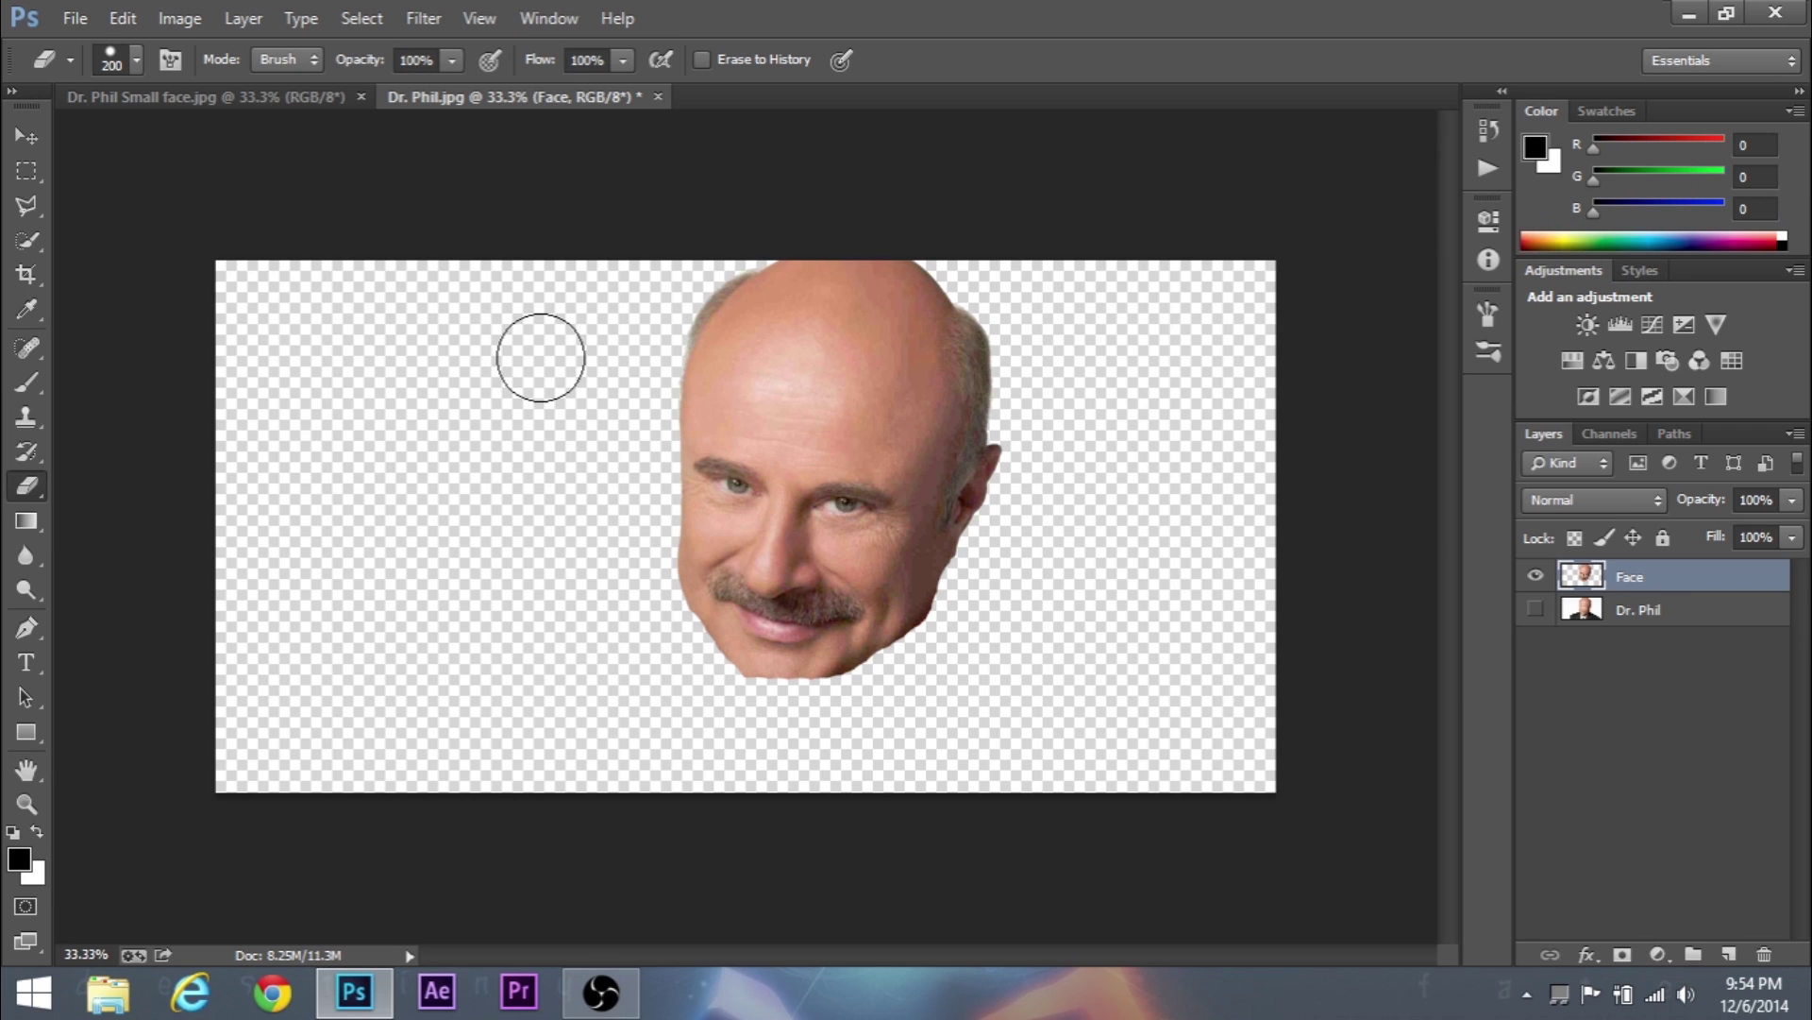
{"action": "mouse_move", "coordinate": [660, 311]}
{"action": "left_mouse_down"}
{"action": "mouse_move", "coordinate": [815, 240]}
{"action": "mouse_move", "coordinate": [891, 244]}
{"action": "mouse_move", "coordinate": [976, 307]}
{"action": "mouse_move", "coordinate": [1024, 396]}
{"action": "mouse_move", "coordinate": [1042, 542]}
{"action": "mouse_move", "coordinate": [967, 596]}
{"action": "mouse_move", "coordinate": [972, 350]}
{"action": "mouse_move", "coordinate": [925, 302]}
{"action": "mouse_move", "coordinate": [860, 284]}
{"action": "mouse_move", "coordinate": [708, 312]}
{"action": "left_mouse_up"}
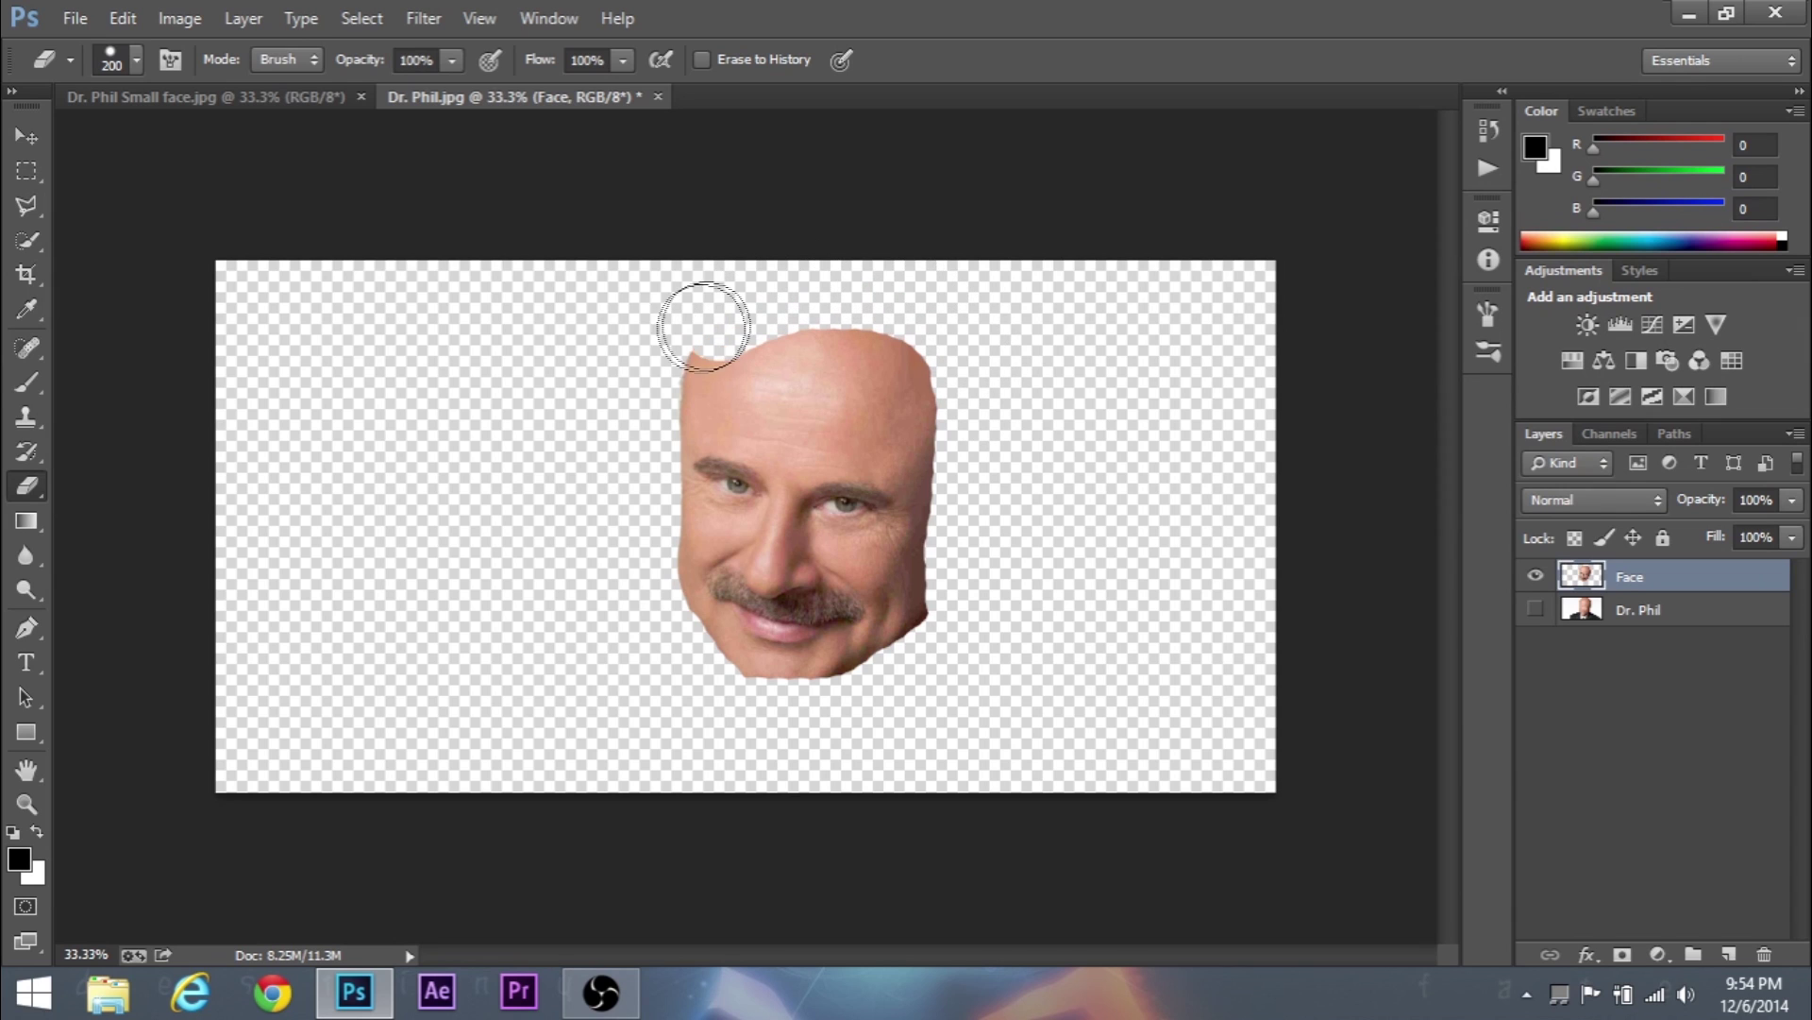
{"action": "mouse_move", "coordinate": [955, 629]}
{"action": "left_mouse_down"}
{"action": "mouse_move", "coordinate": [879, 685]}
{"action": "mouse_move", "coordinate": [763, 704]}
{"action": "mouse_move", "coordinate": [707, 696]}
{"action": "left_mouse_up"}
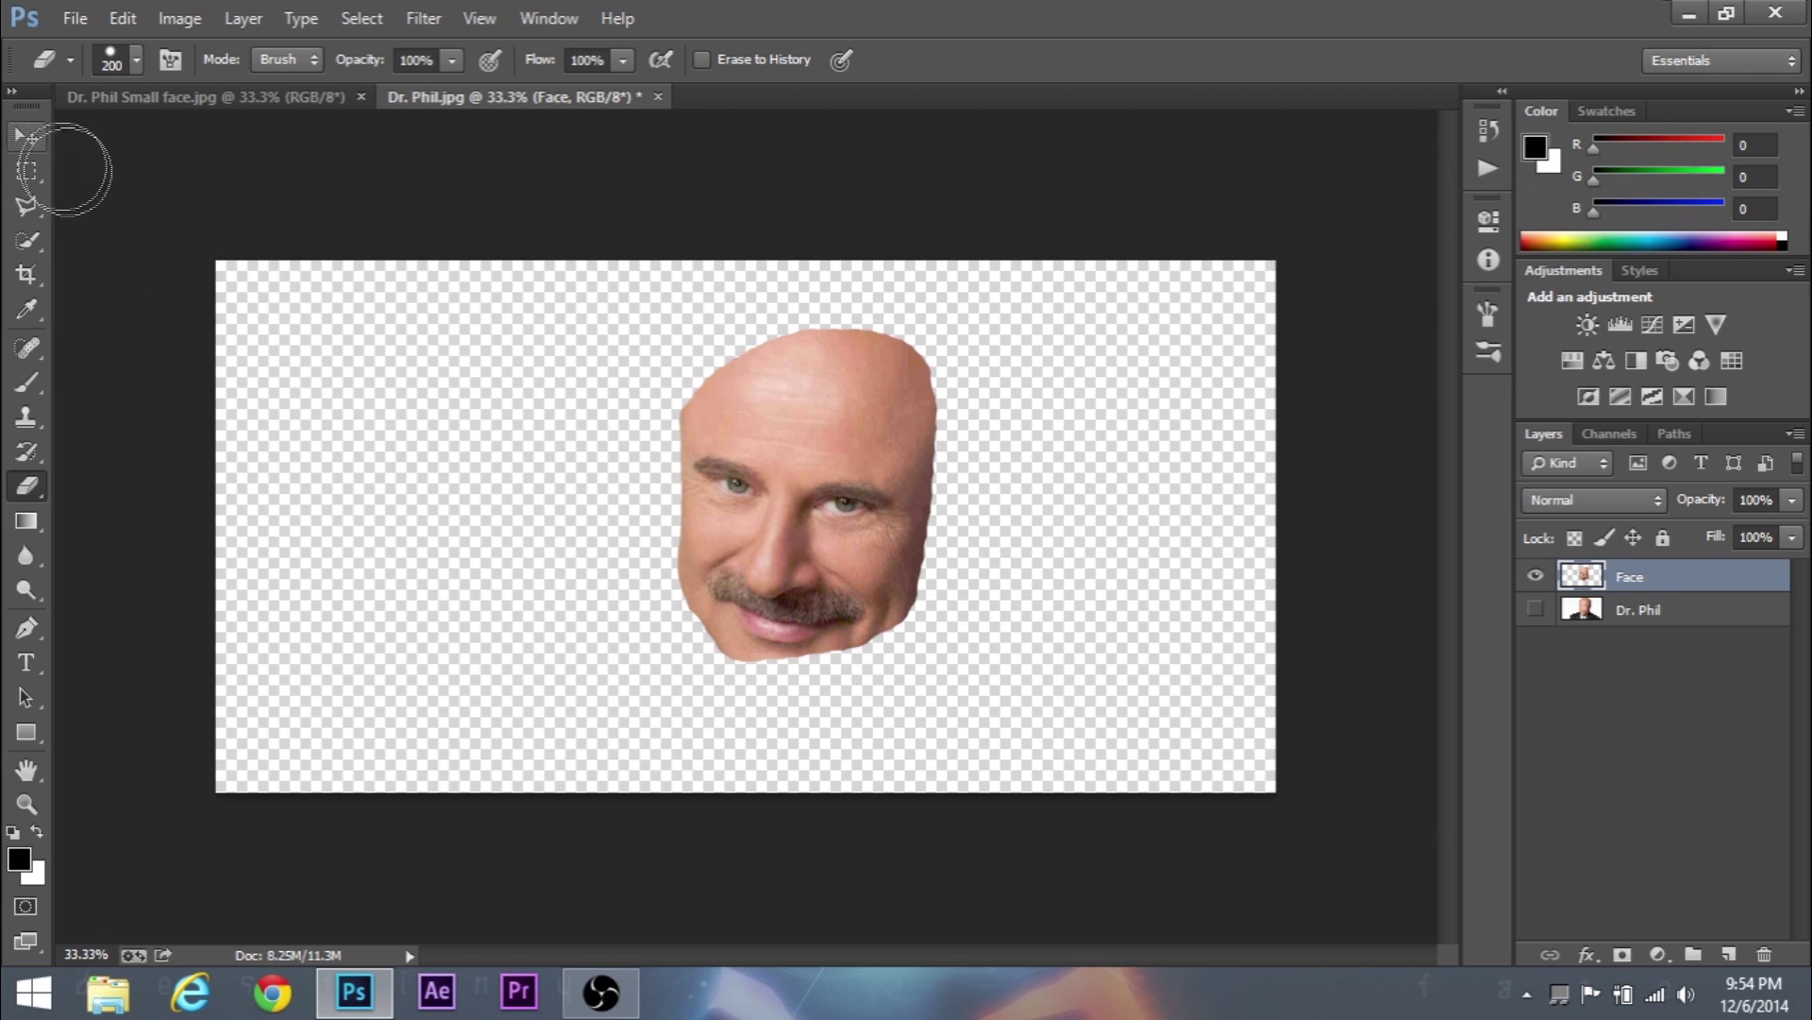
{"action": "key", "text": "ctrl+alt+z"}
{"action": "key", "text": "ctrl+alt+z"}
{"action": "key", "text": "ctrl+alt+z"}
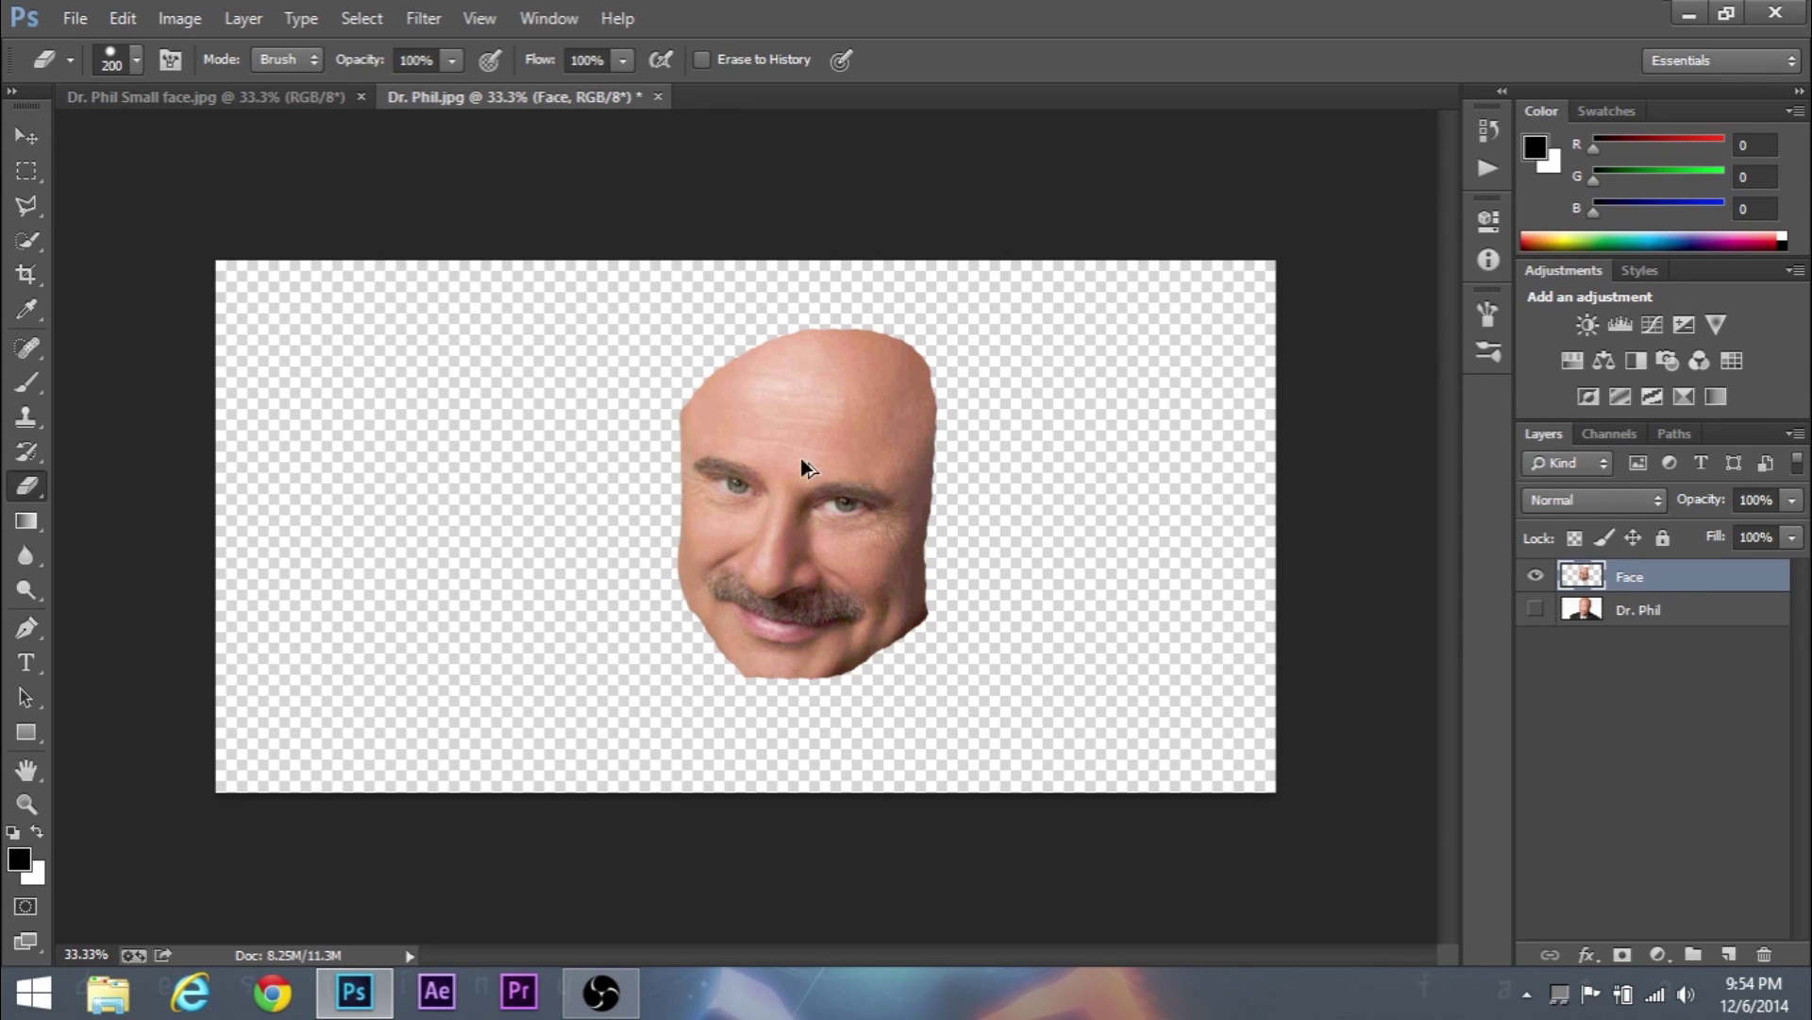
{"action": "mouse_move", "coordinate": [1011, 488]}
{"action": "left_mouse_down"}
{"action": "mouse_move", "coordinate": [993, 579]}
{"action": "mouse_move", "coordinate": [974, 436]}
{"action": "mouse_move", "coordinate": [940, 365]}
{"action": "mouse_move", "coordinate": [863, 324]}
{"action": "mouse_move", "coordinate": [696, 329]}
{"action": "mouse_move", "coordinate": [626, 388]}
{"action": "left_mouse_up"}
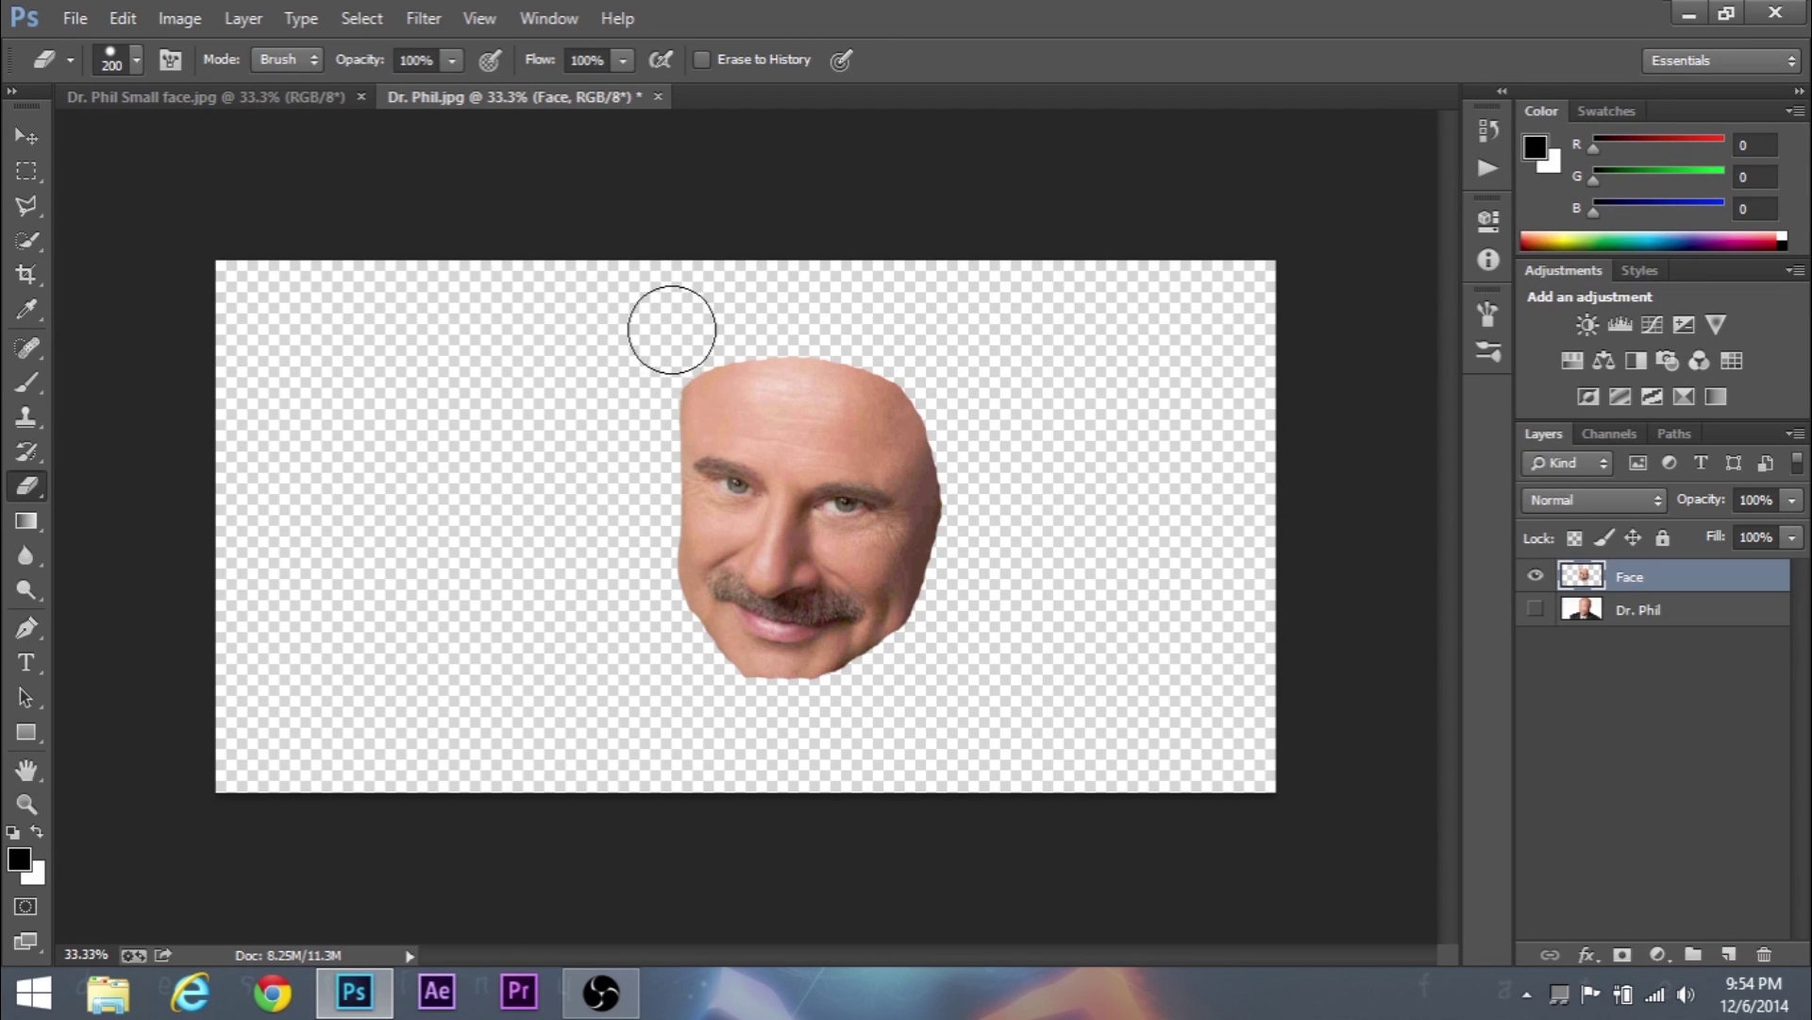
{"action": "left_click", "coordinate": [26, 140]}
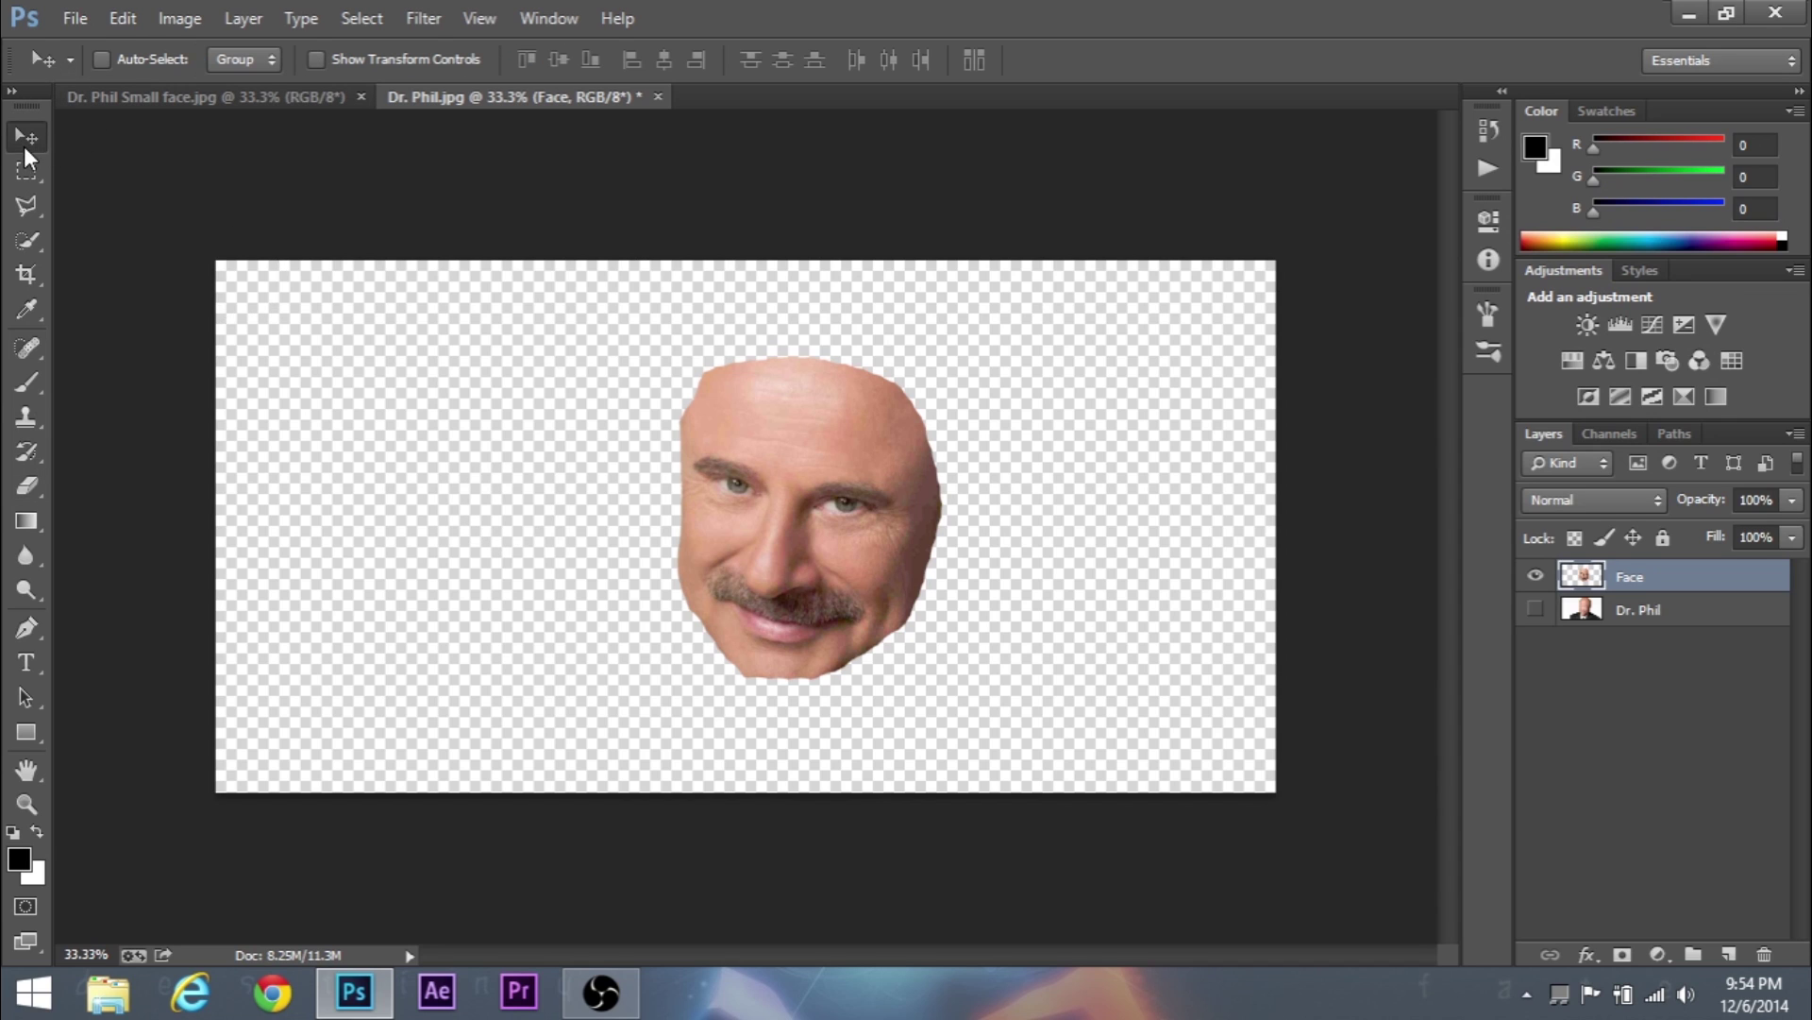
Show Dr. Phil, then scale the Face layer to about 67% and centre it on the head.
{"action": "key", "text": "ctrl+t"}
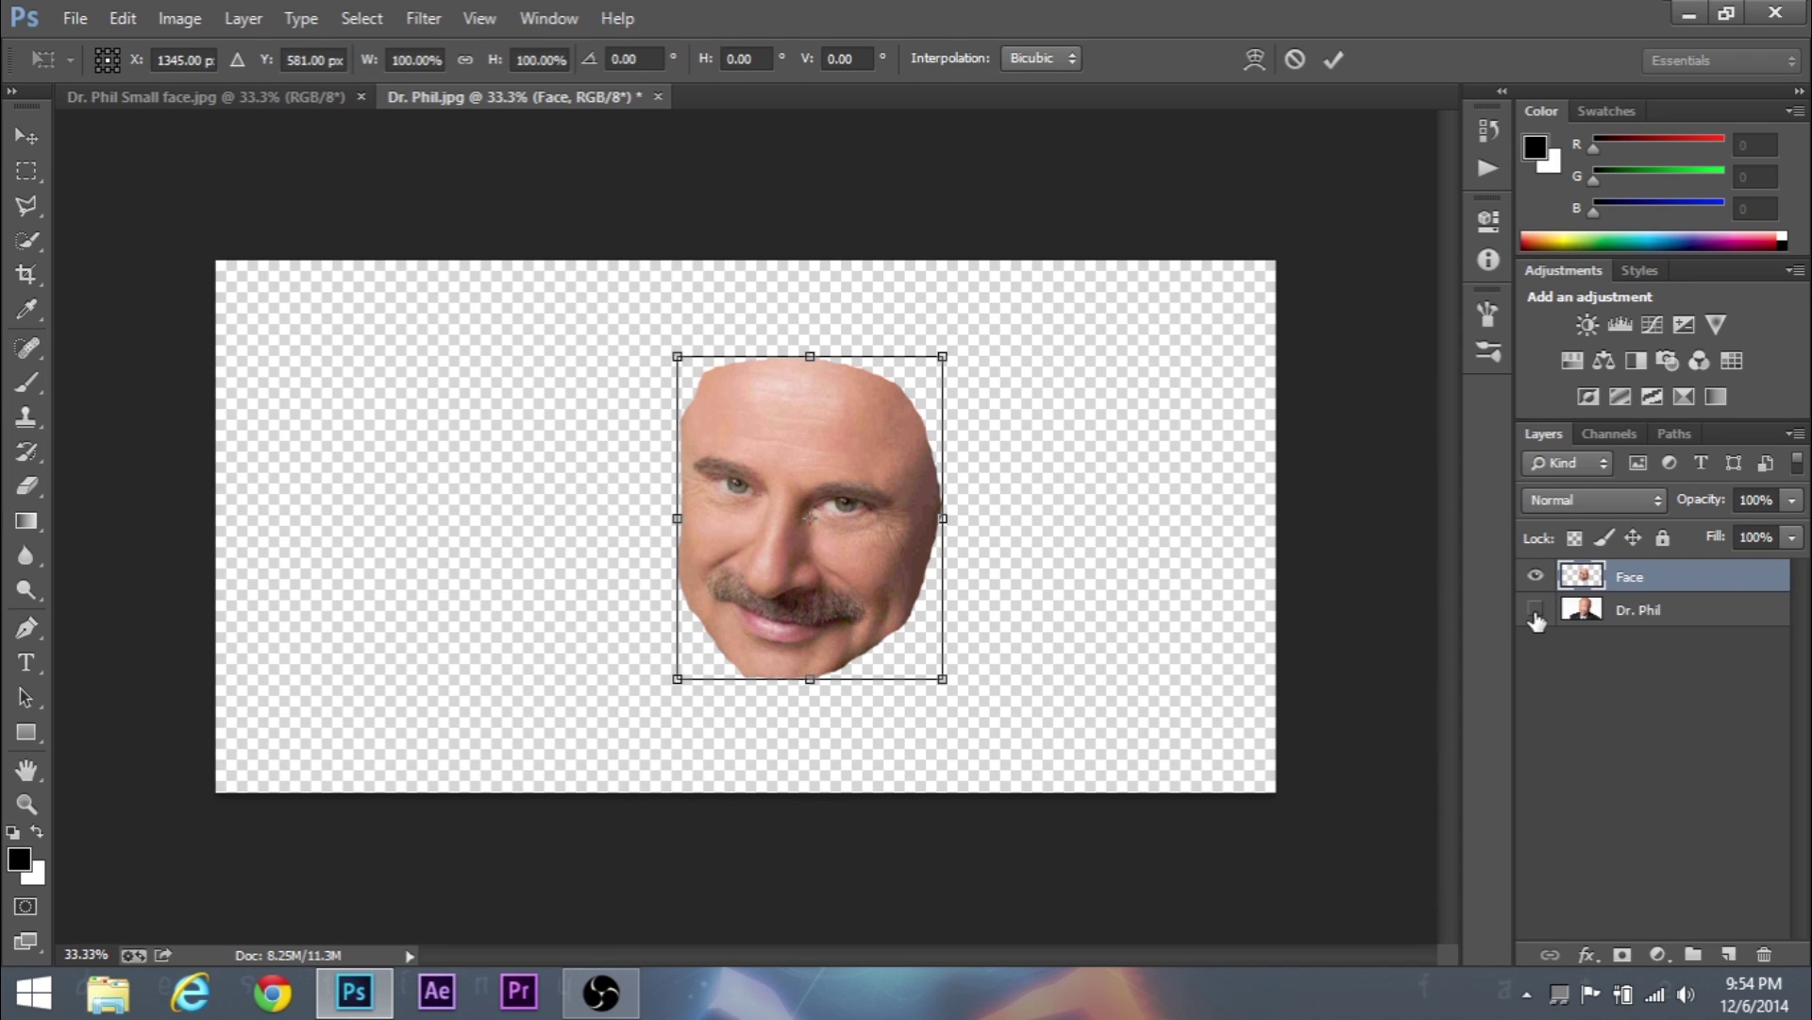
{"action": "key", "text": "Return"}
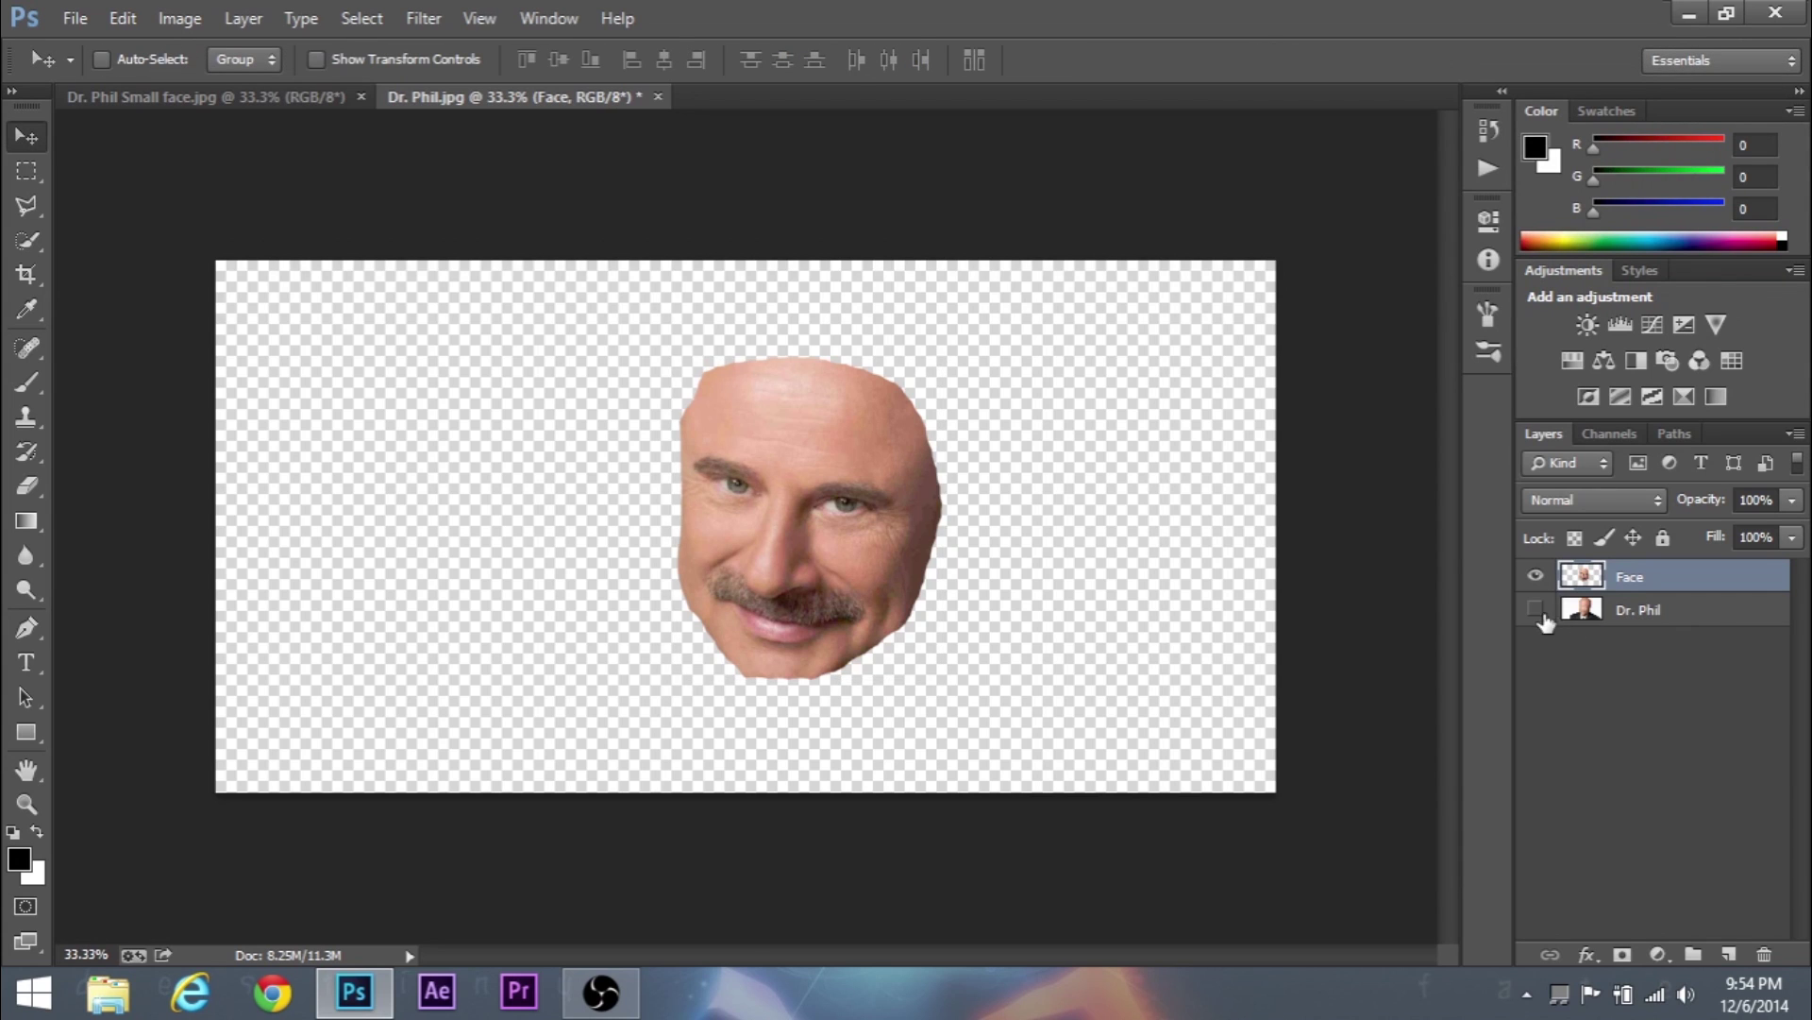
{"action": "left_click", "coordinate": [1536, 609]}
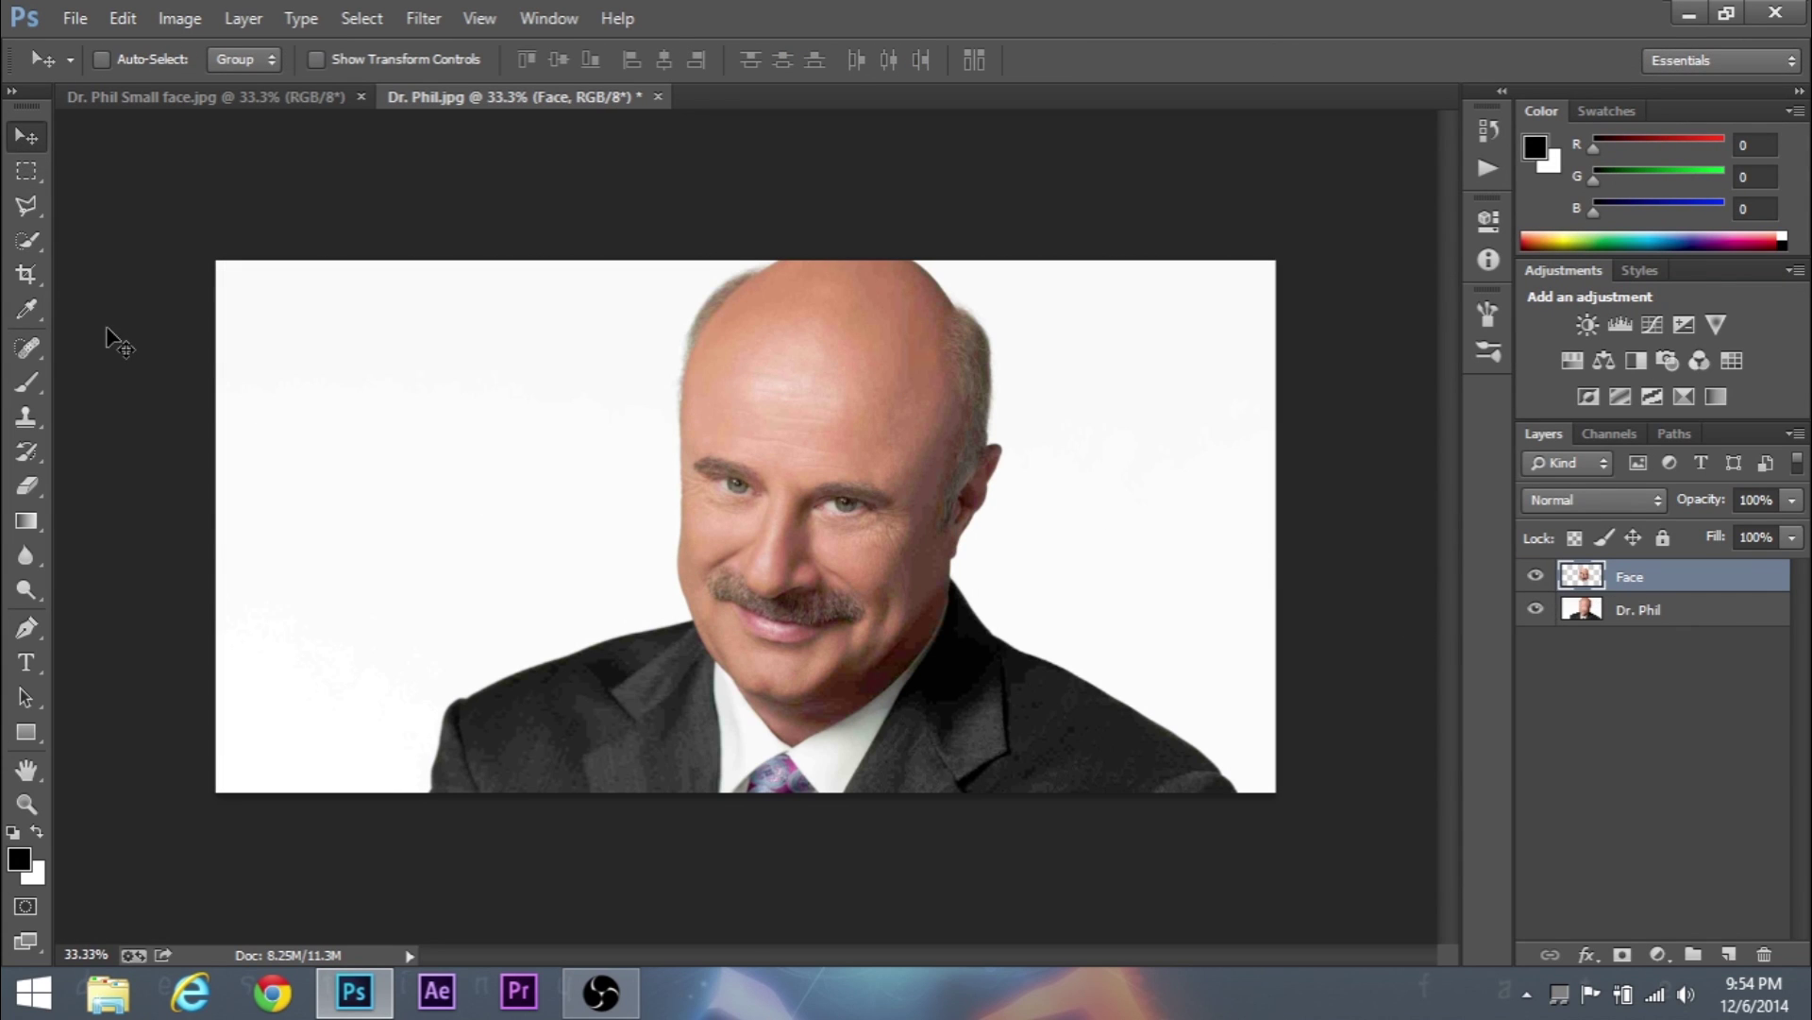
{"action": "key", "text": "ctrl+t"}
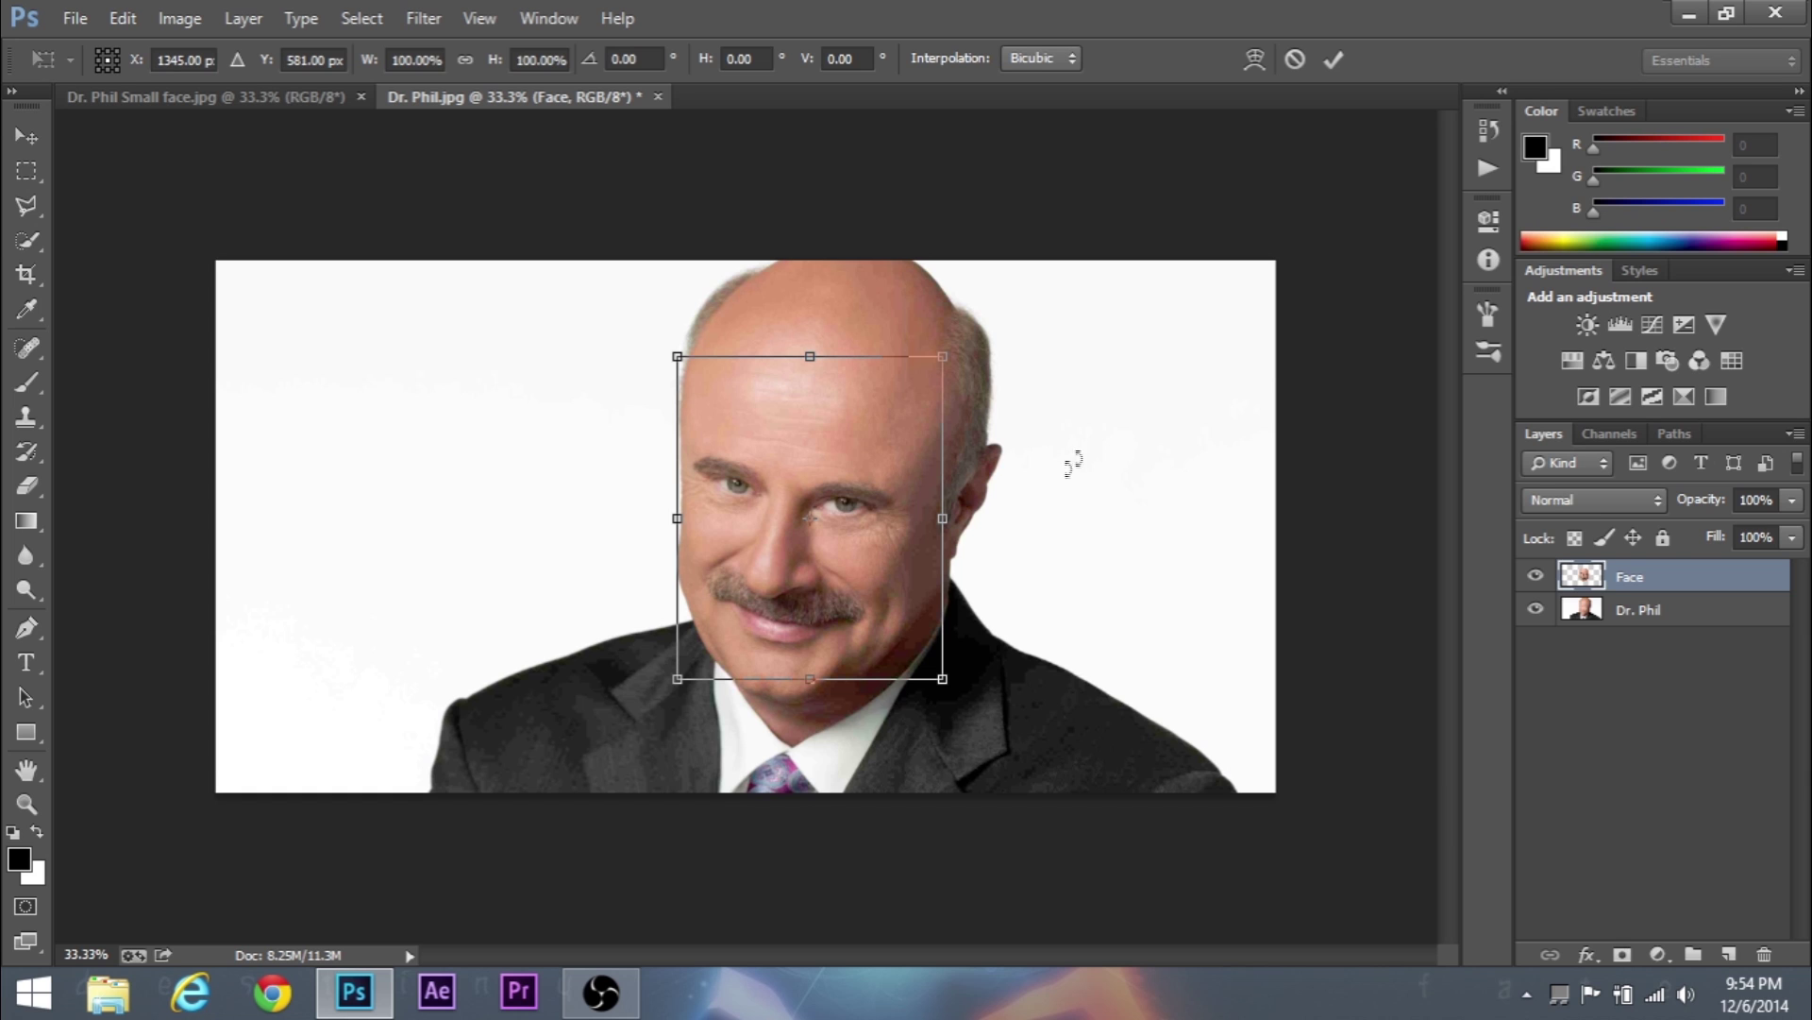
{"action": "mouse_move", "coordinate": [799, 430]}
{"action": "left_mouse_down"}
{"action": "mouse_move", "coordinate": [804, 377]}
{"action": "mouse_move", "coordinate": [805, 412]}
{"action": "left_mouse_up"}
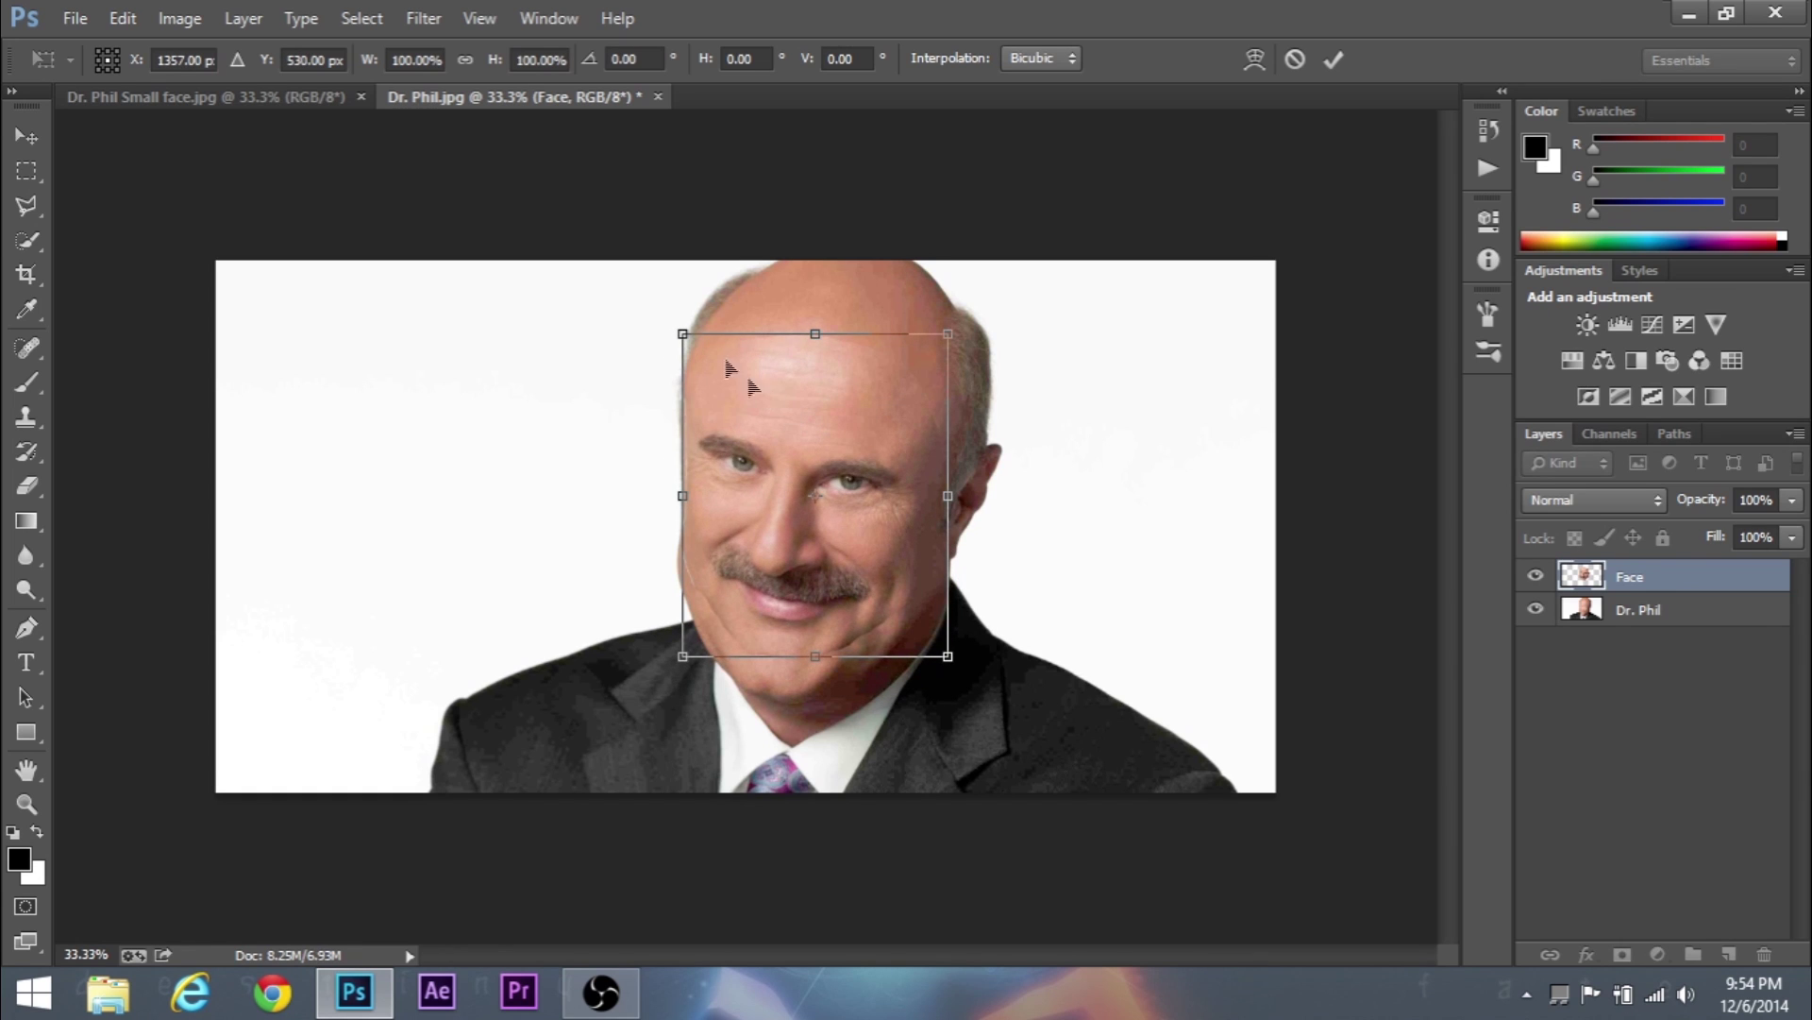
{"action": "left_click_drag", "start_coordinate": [676, 329], "coordinate": [787, 432]}
{"action": "left_click_drag", "start_coordinate": [828, 509], "coordinate": [778, 450]}
{"action": "key", "text": "Return"}
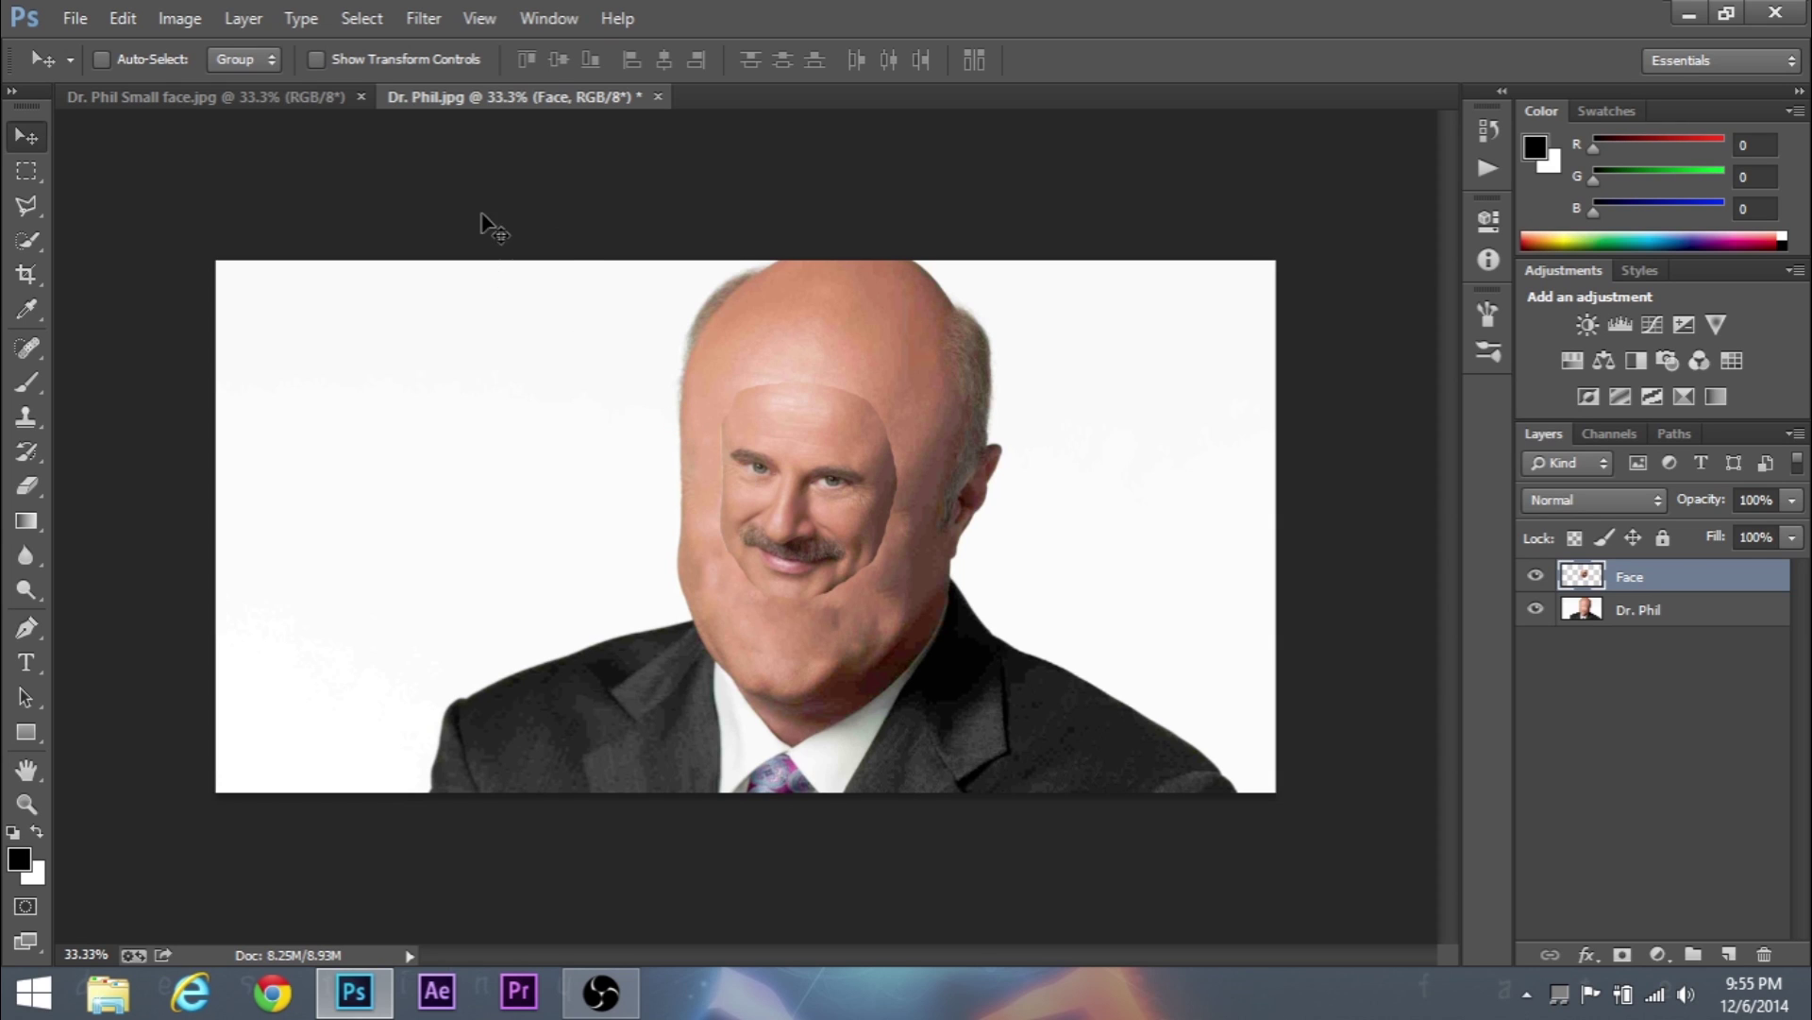
Add a layer mask to the Face layer.
{"action": "left_click", "coordinate": [25, 486]}
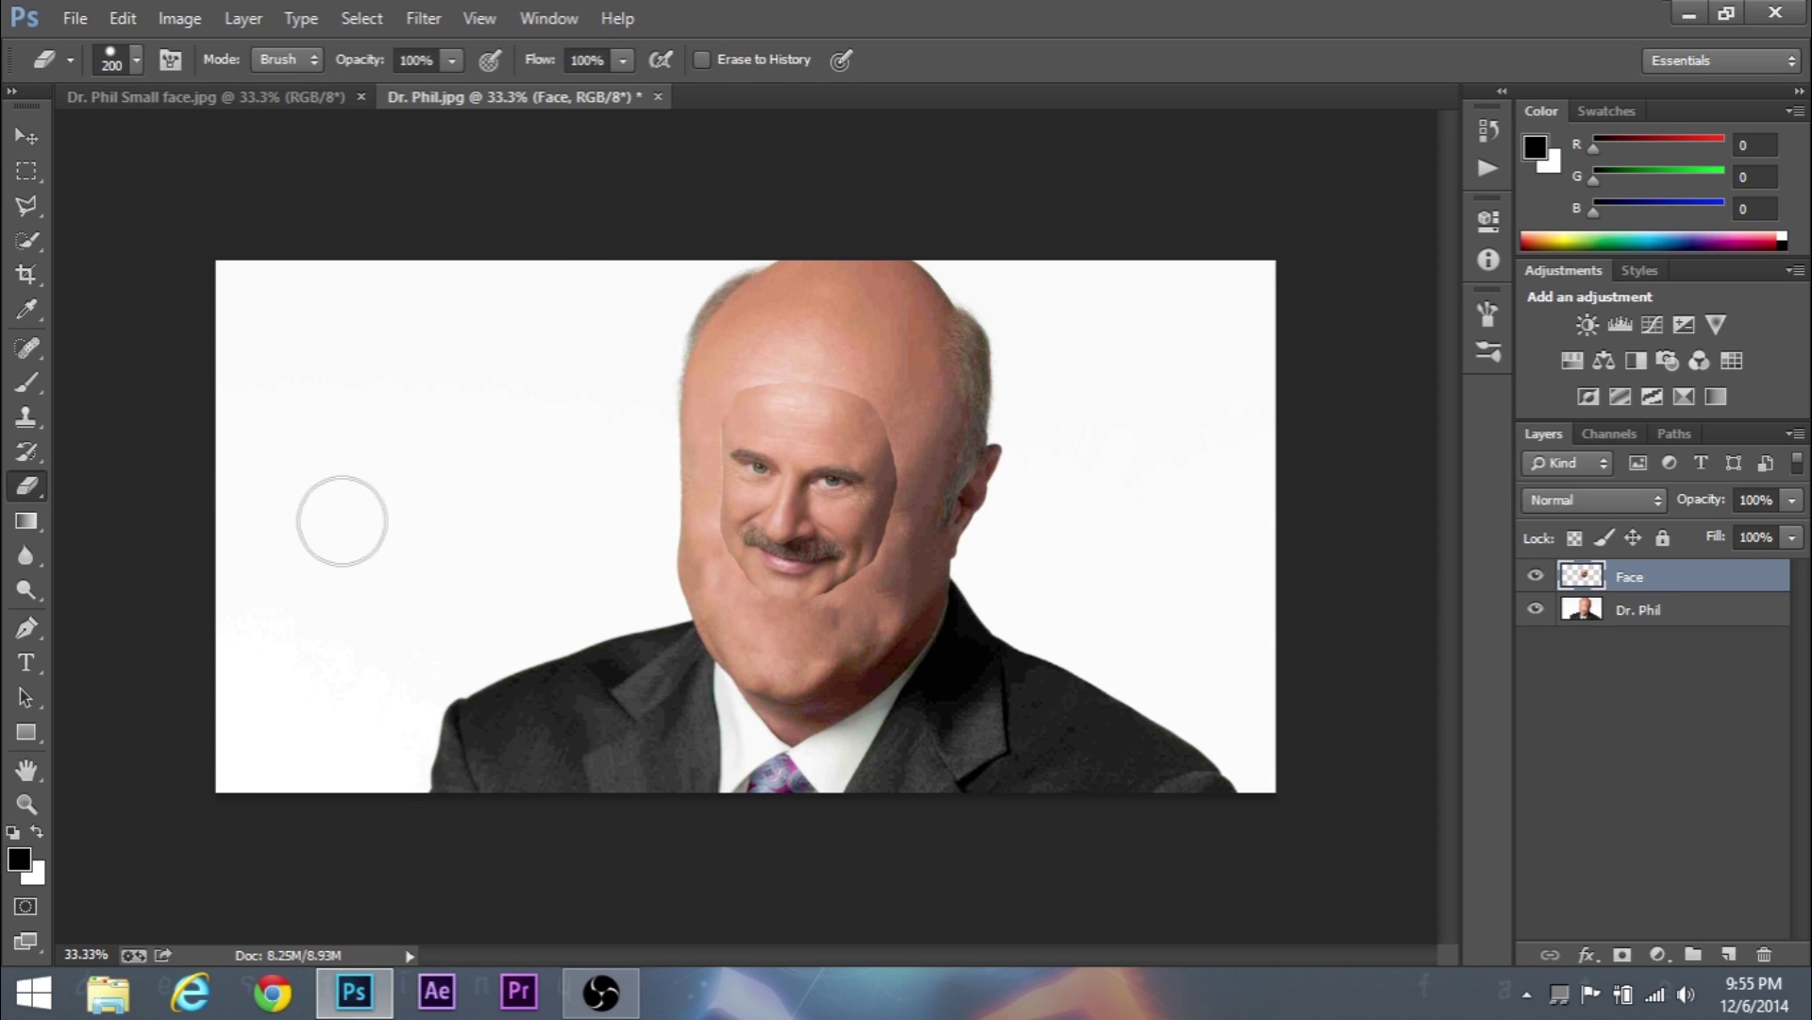
{"action": "left_click", "coordinate": [14, 134]}
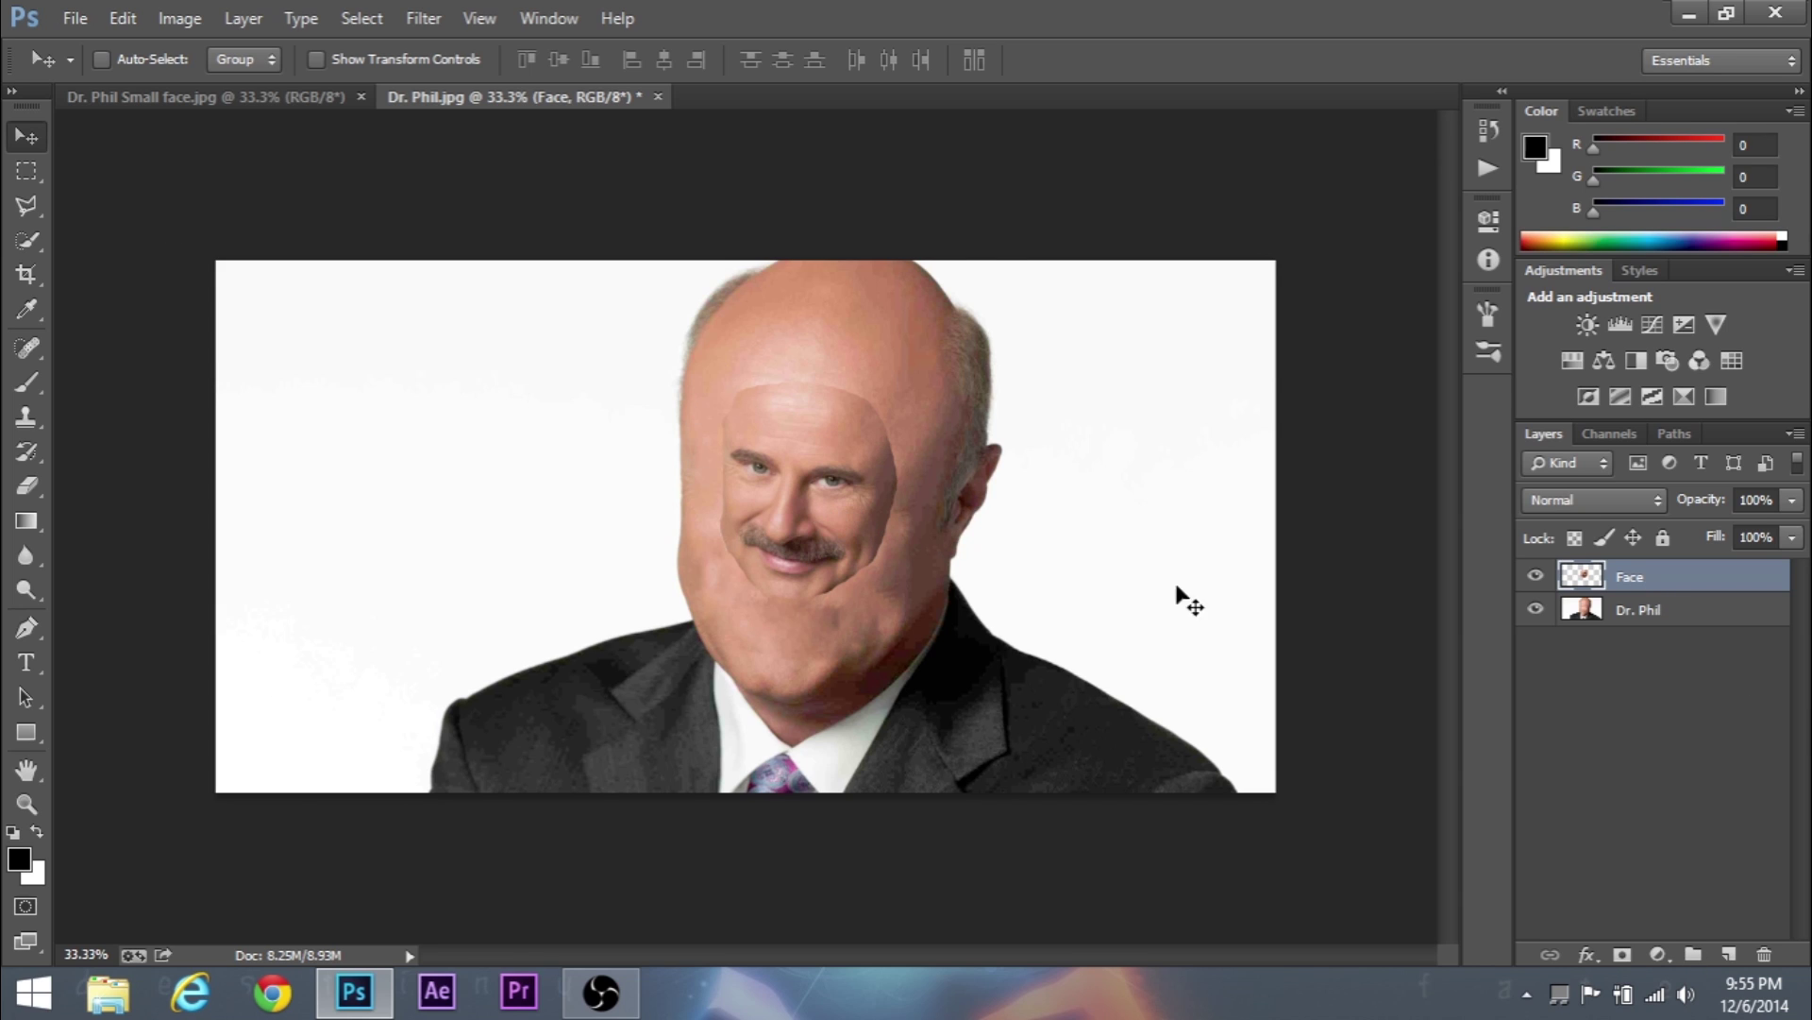
{"action": "left_click", "coordinate": [1620, 955]}
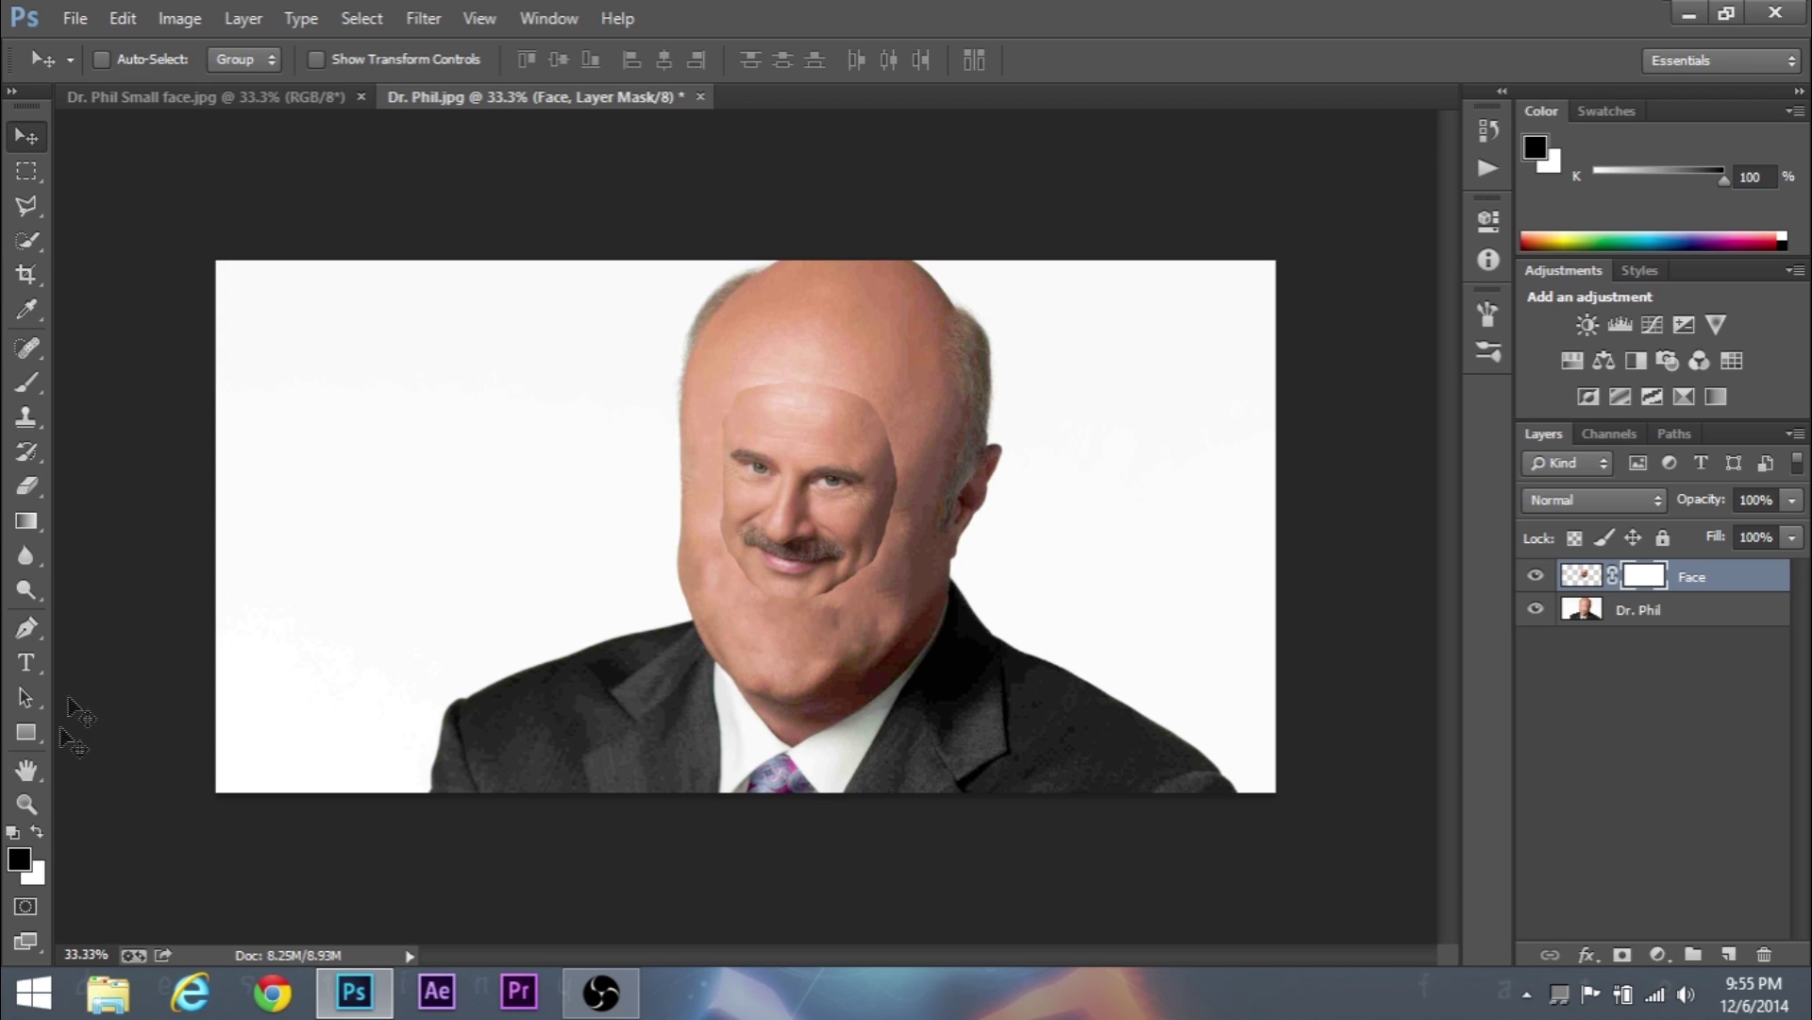
Choose the Gradient Tool with the Foreground to Transparent gradient.
{"action": "left_click", "coordinate": [27, 521]}
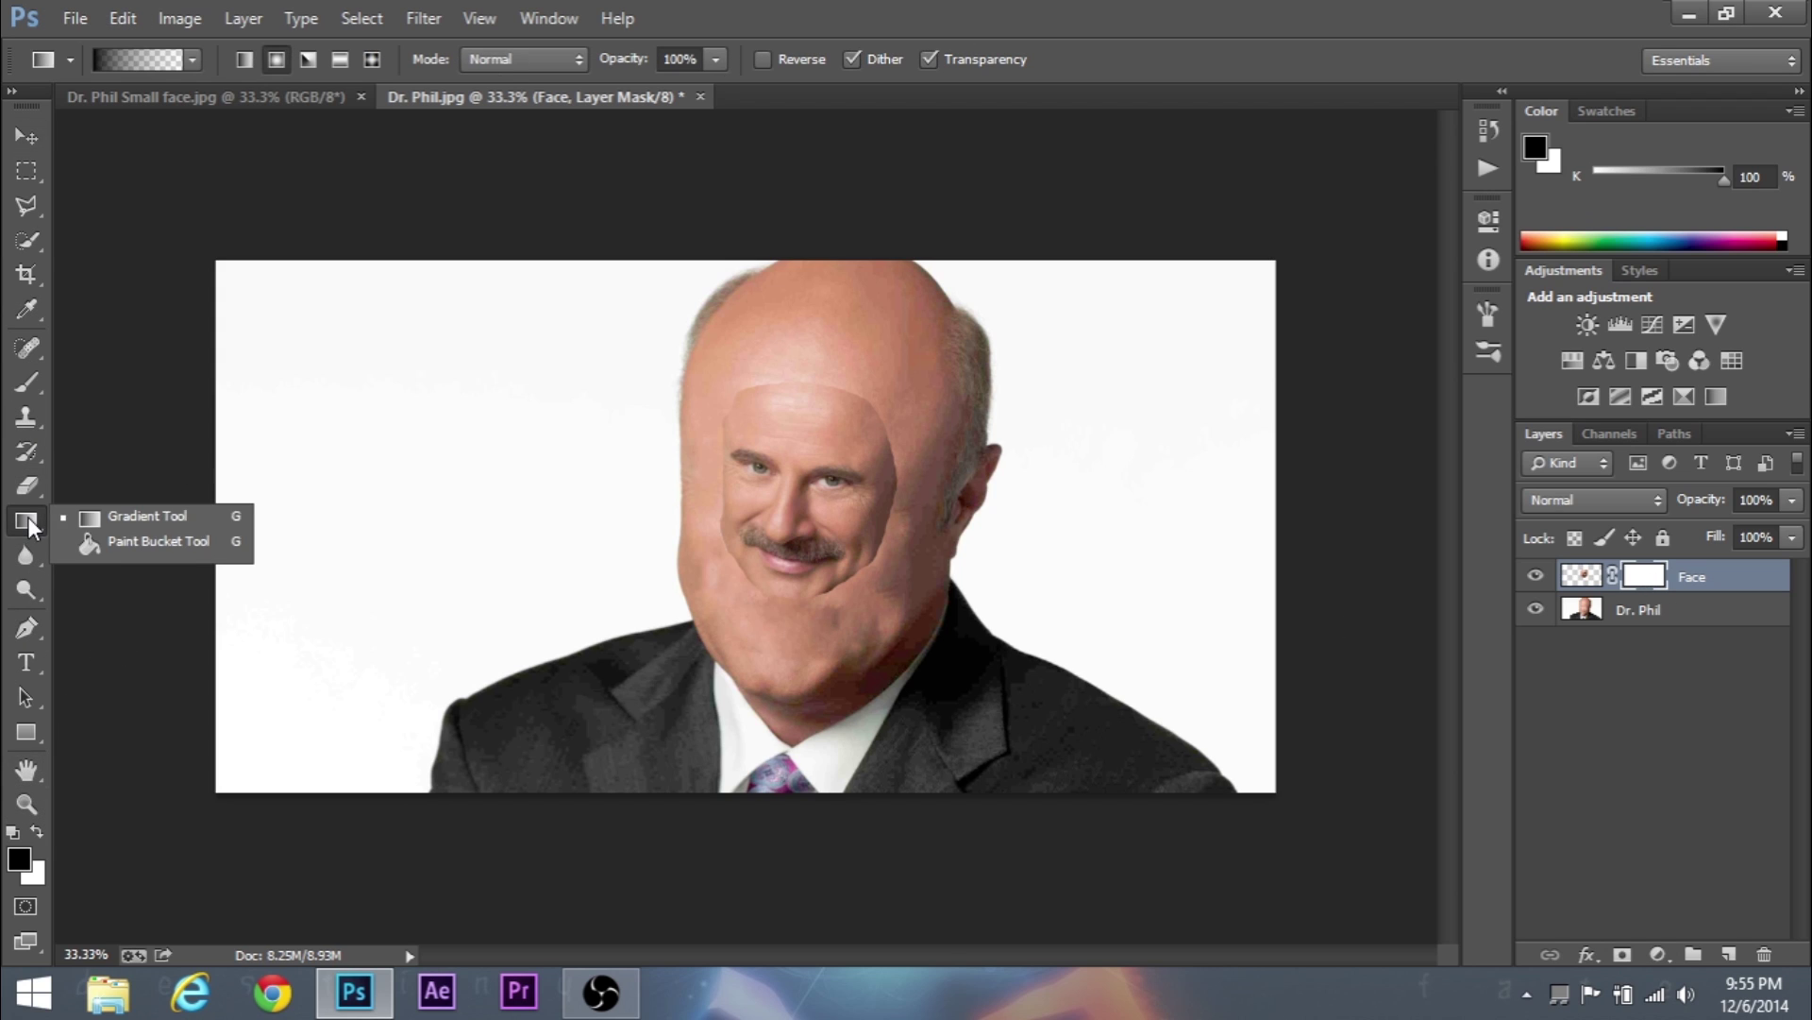
{"action": "left_click", "coordinate": [88, 532]}
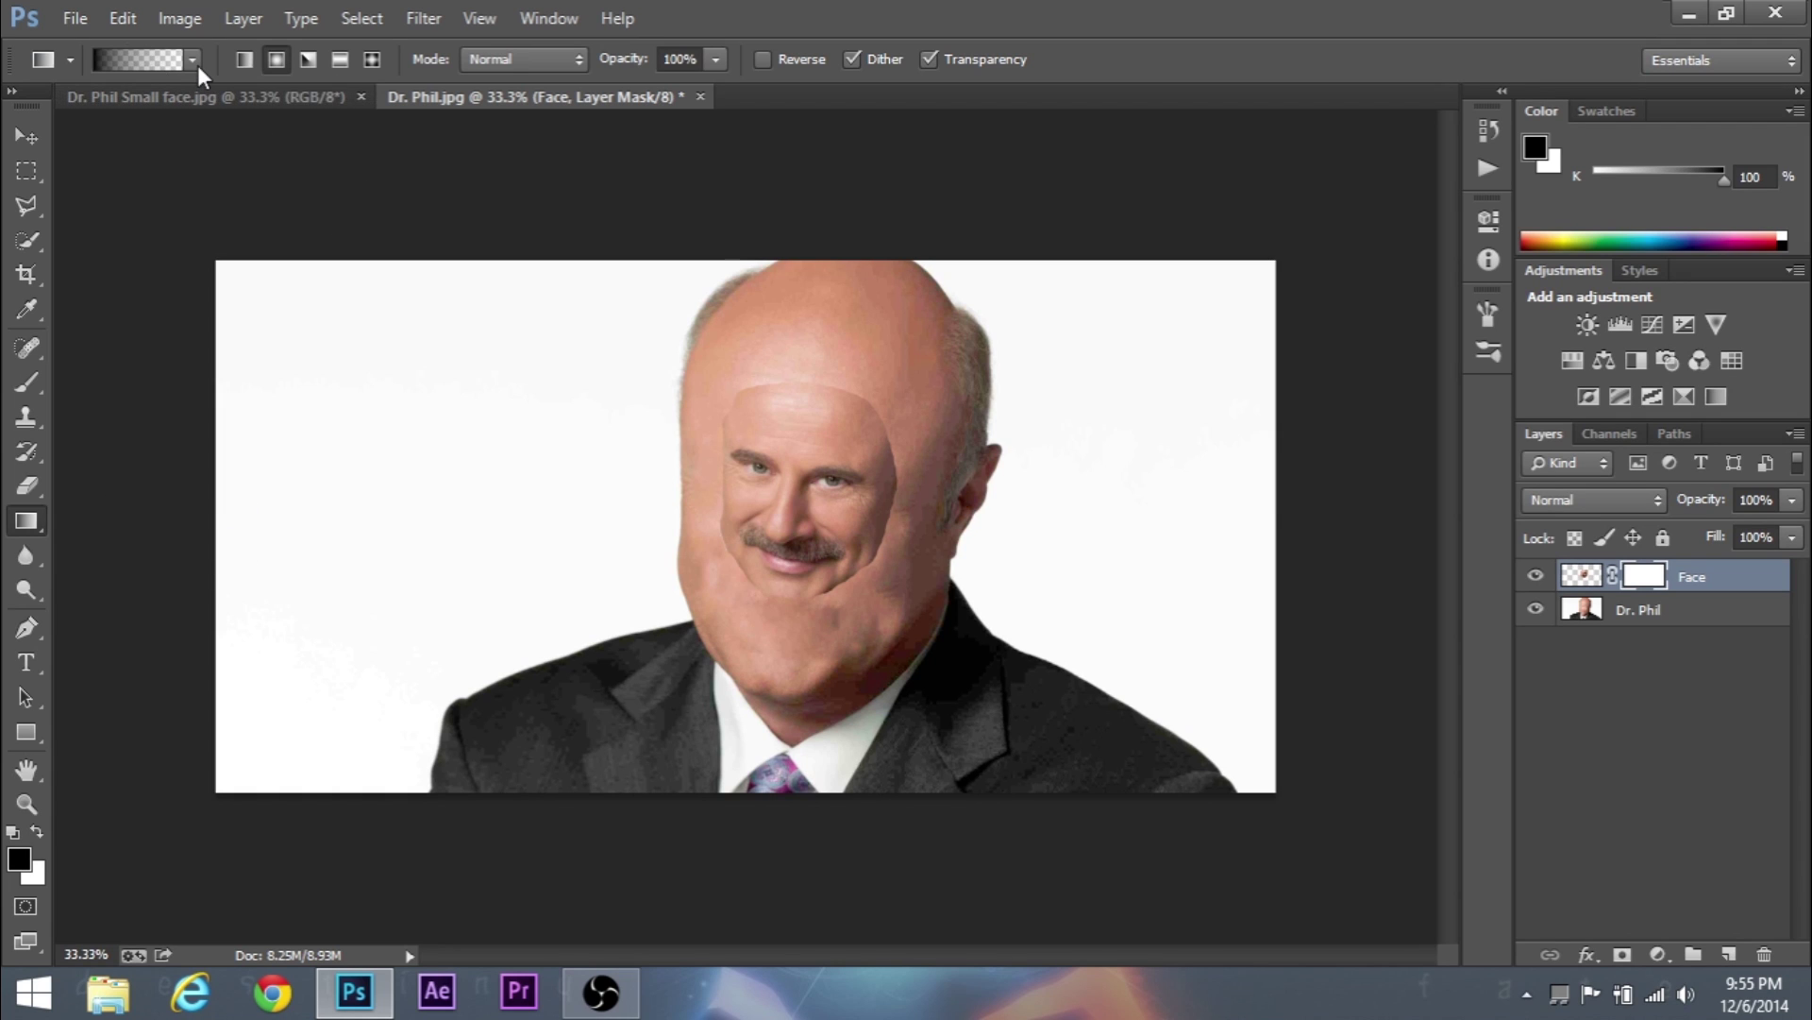
{"action": "left_click", "coordinate": [167, 63]}
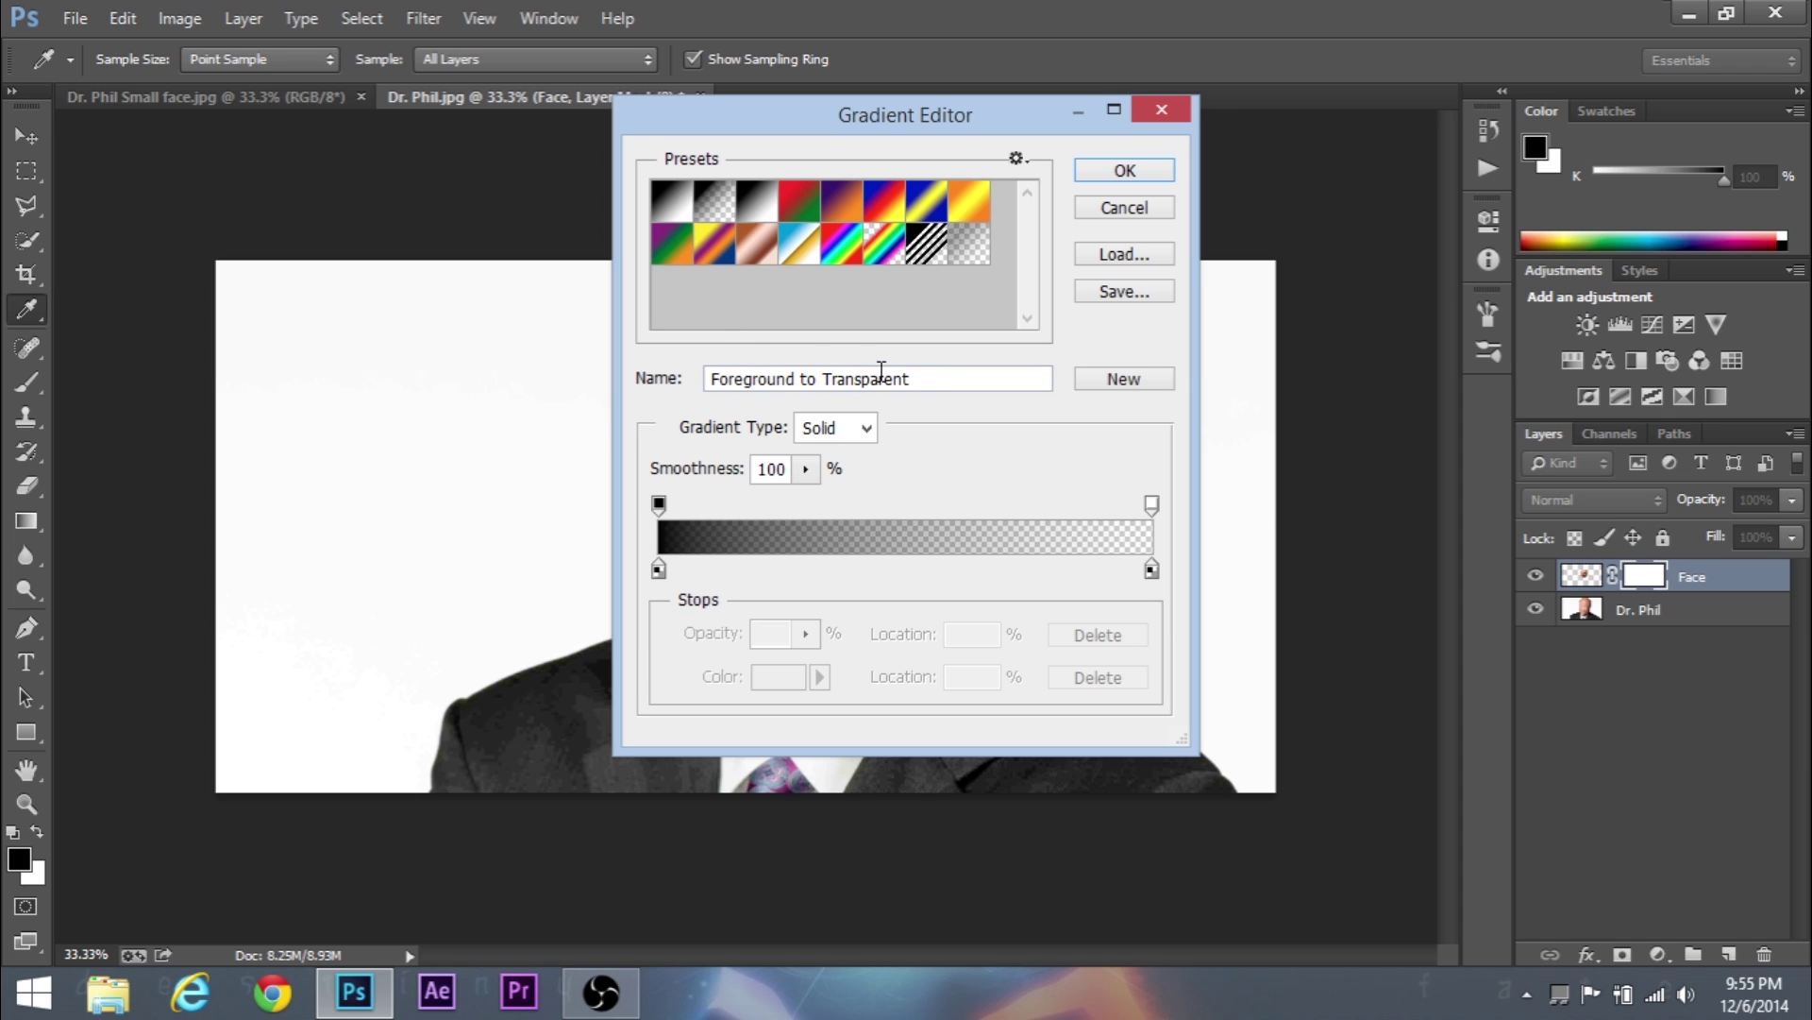
{"action": "left_click", "coordinate": [1110, 175]}
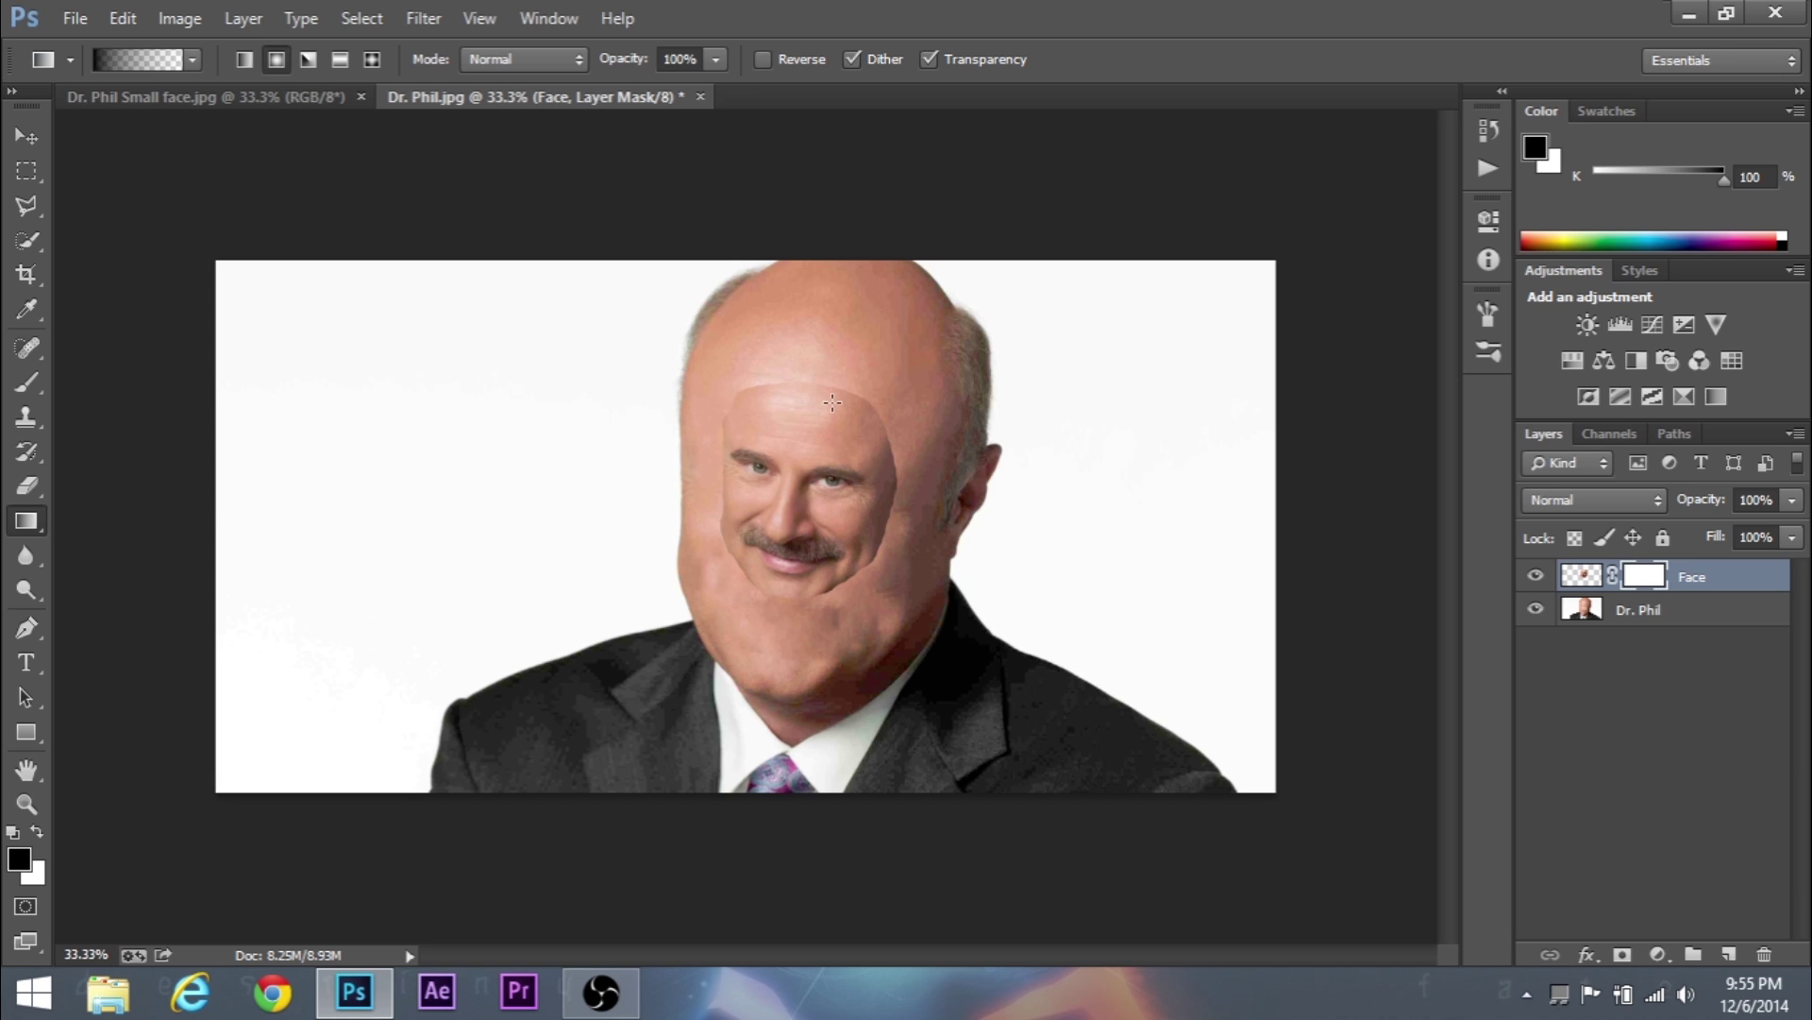
{"action": "scroll", "coordinate": [830, 402], "scroll_direction": "up", "scroll_amount": 2}
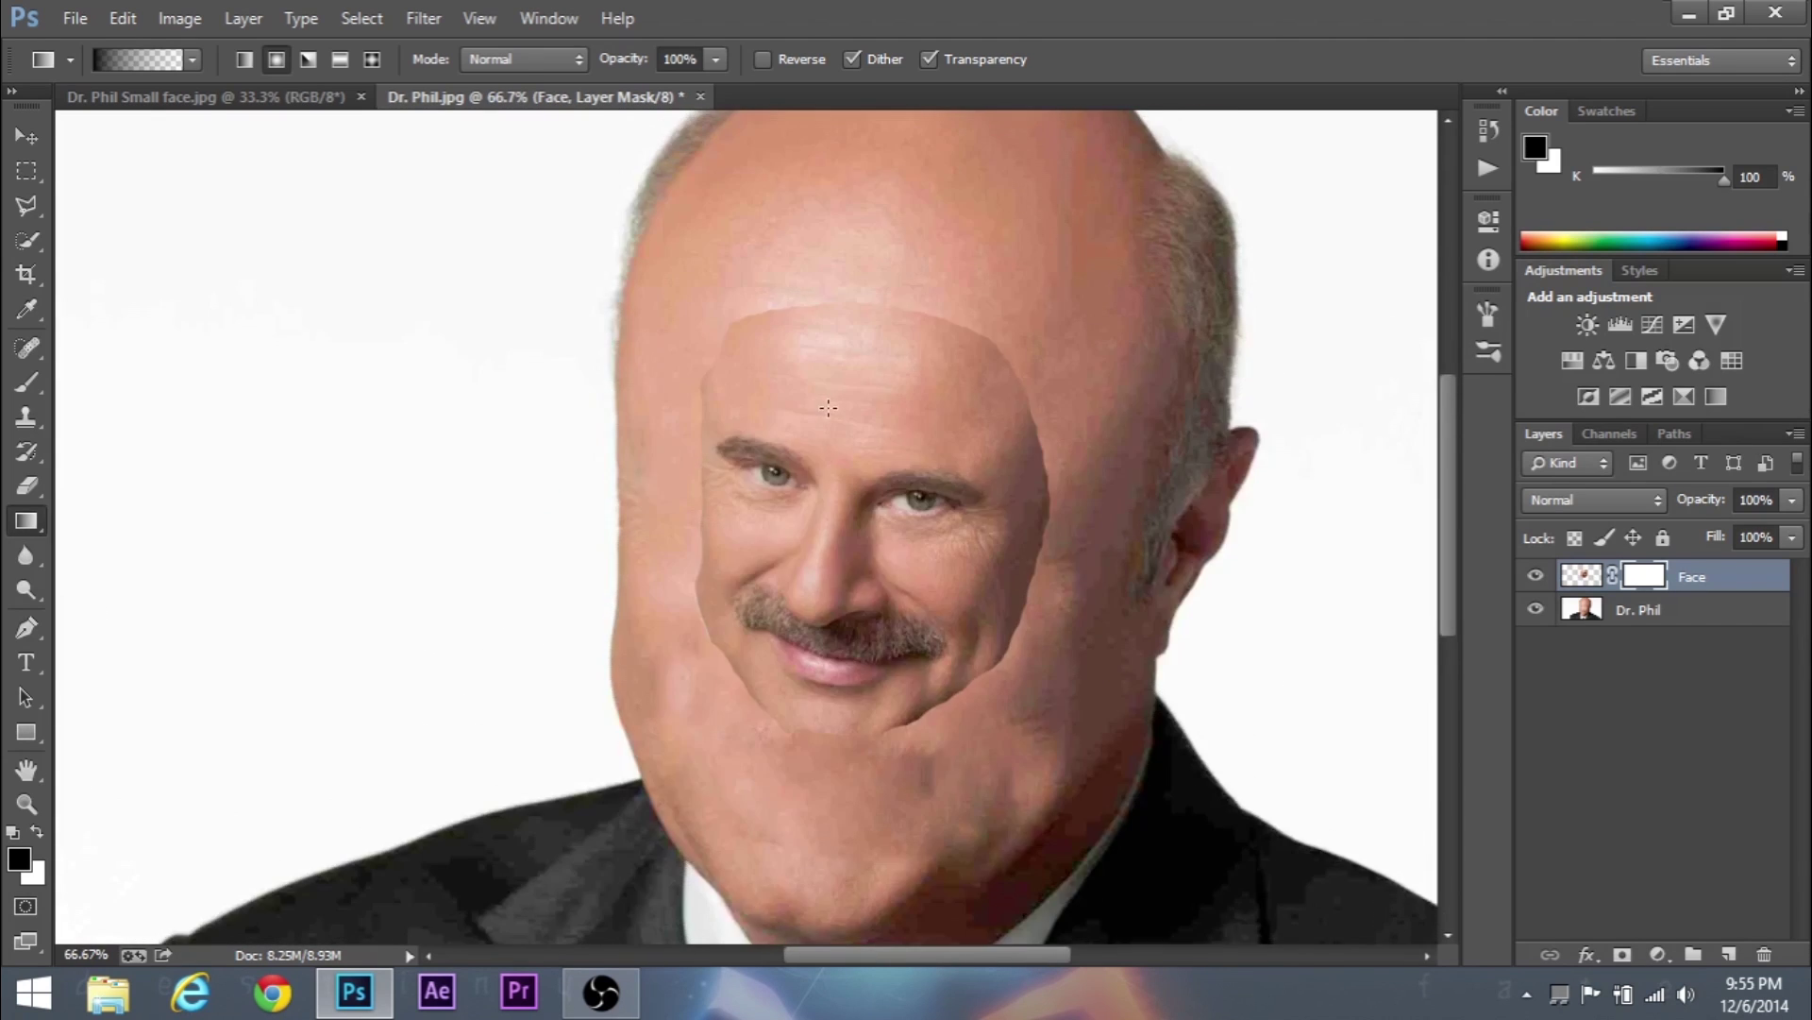
Paint black-to-transparent gradients on the Face mask across the forehead, left cheek, jaw and temple seams.
{"action": "mouse_move", "coordinate": [811, 955]}
{"action": "left_mouse_down"}
{"action": "mouse_move", "coordinate": [847, 957]}
{"action": "mouse_move", "coordinate": [830, 957]}
{"action": "left_mouse_up"}
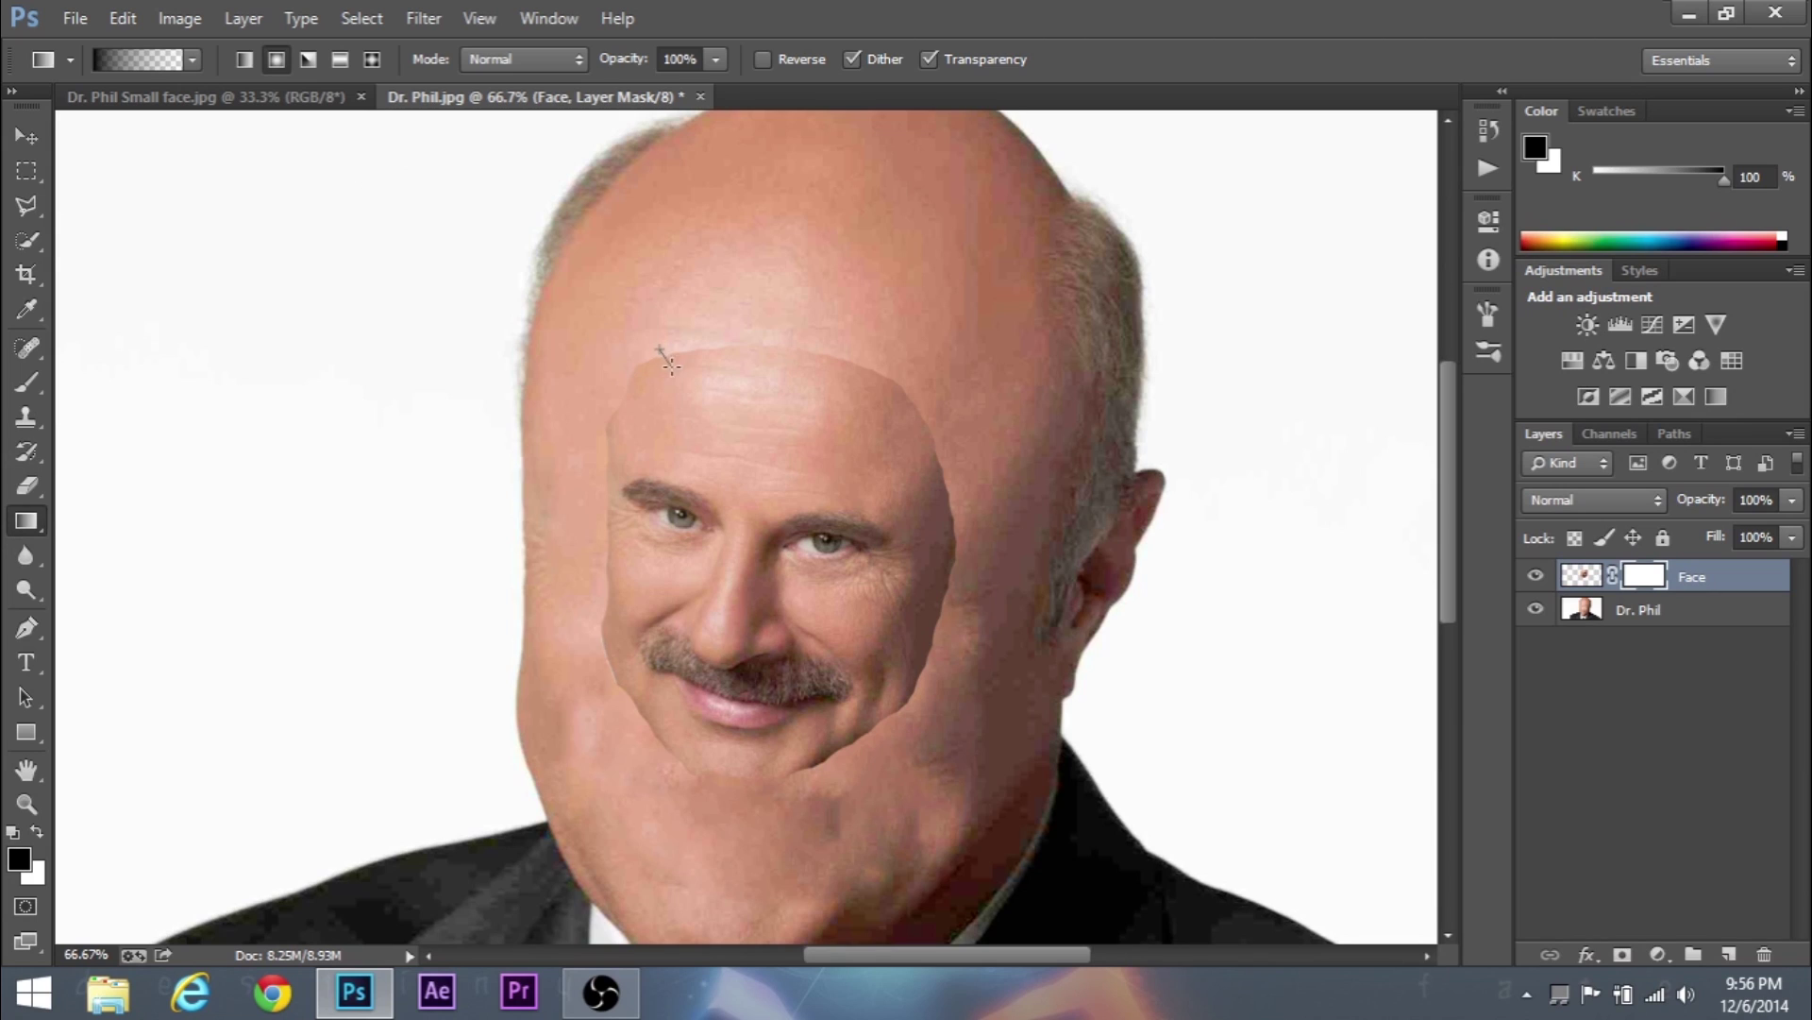
{"action": "left_click_drag", "start_coordinate": [724, 339], "coordinate": [943, 493]}
{"action": "left_click_drag", "start_coordinate": [640, 362], "coordinate": [623, 425]}
{"action": "scroll", "coordinate": [613, 426], "scroll_direction": "down", "scroll_amount": 2}
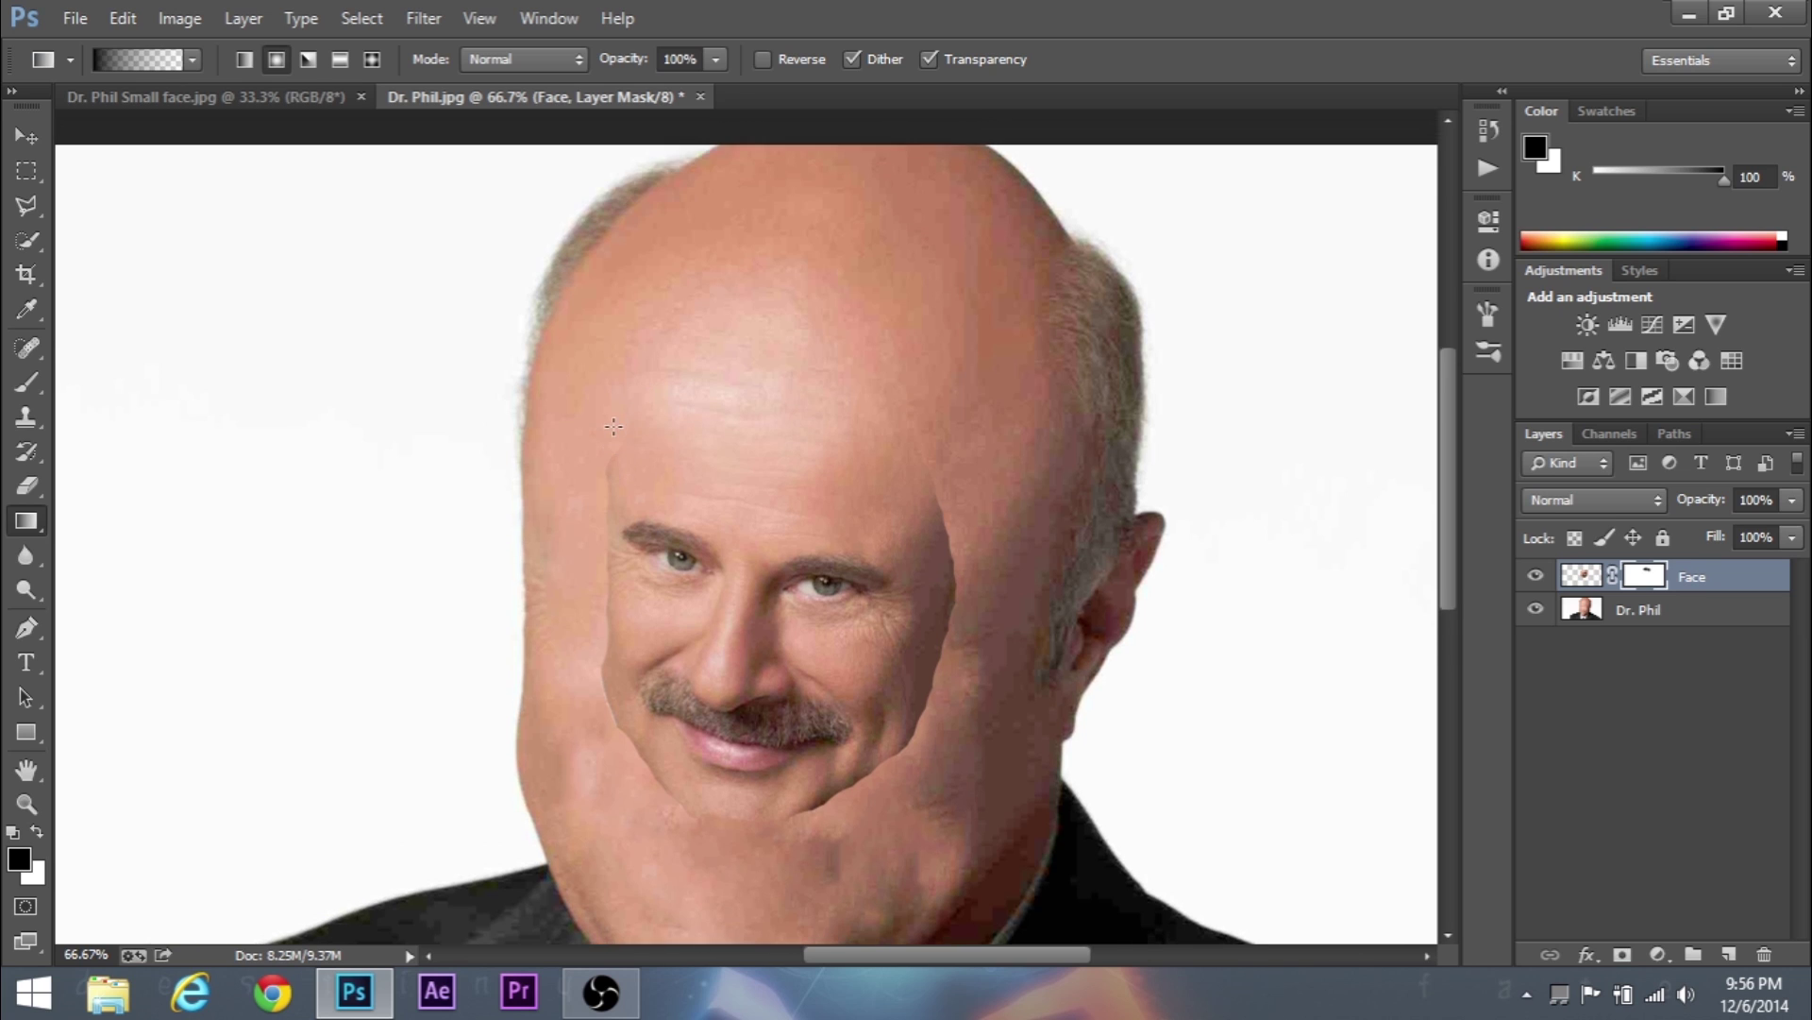
{"action": "left_click_drag", "start_coordinate": [606, 447], "coordinate": [616, 684]}
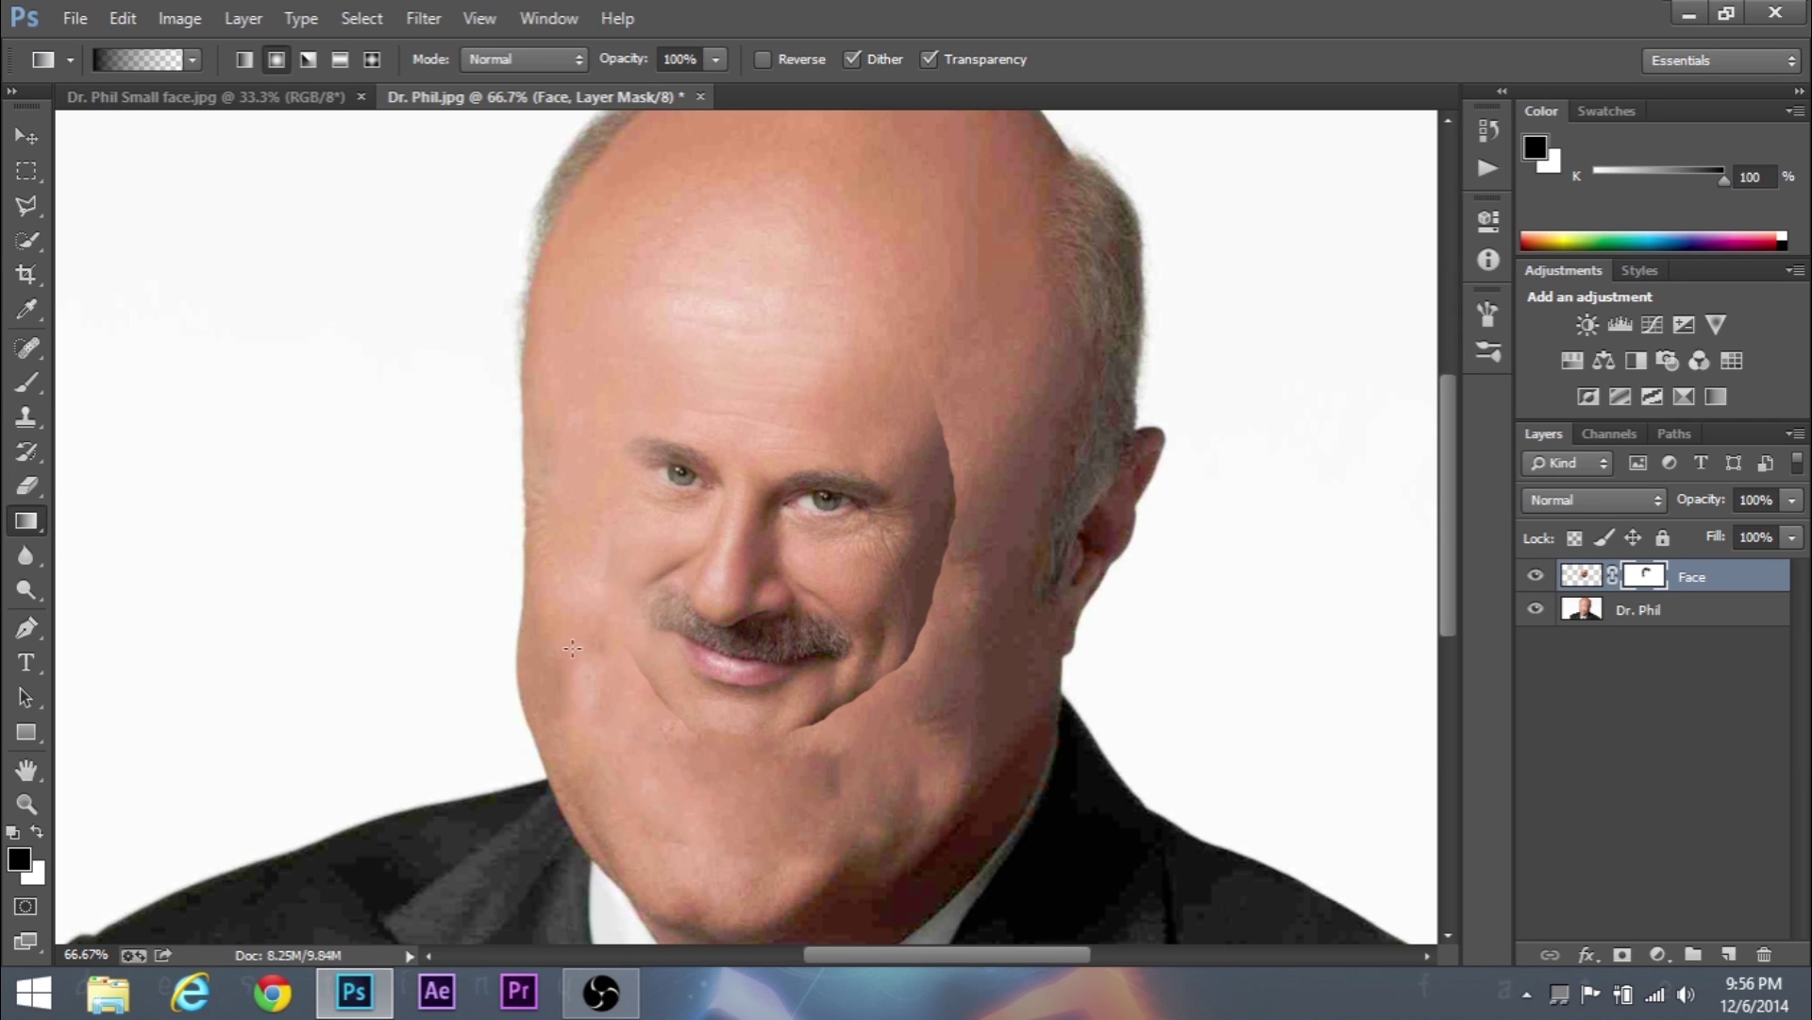
{"action": "left_click_drag", "start_coordinate": [597, 563], "coordinate": [801, 753]}
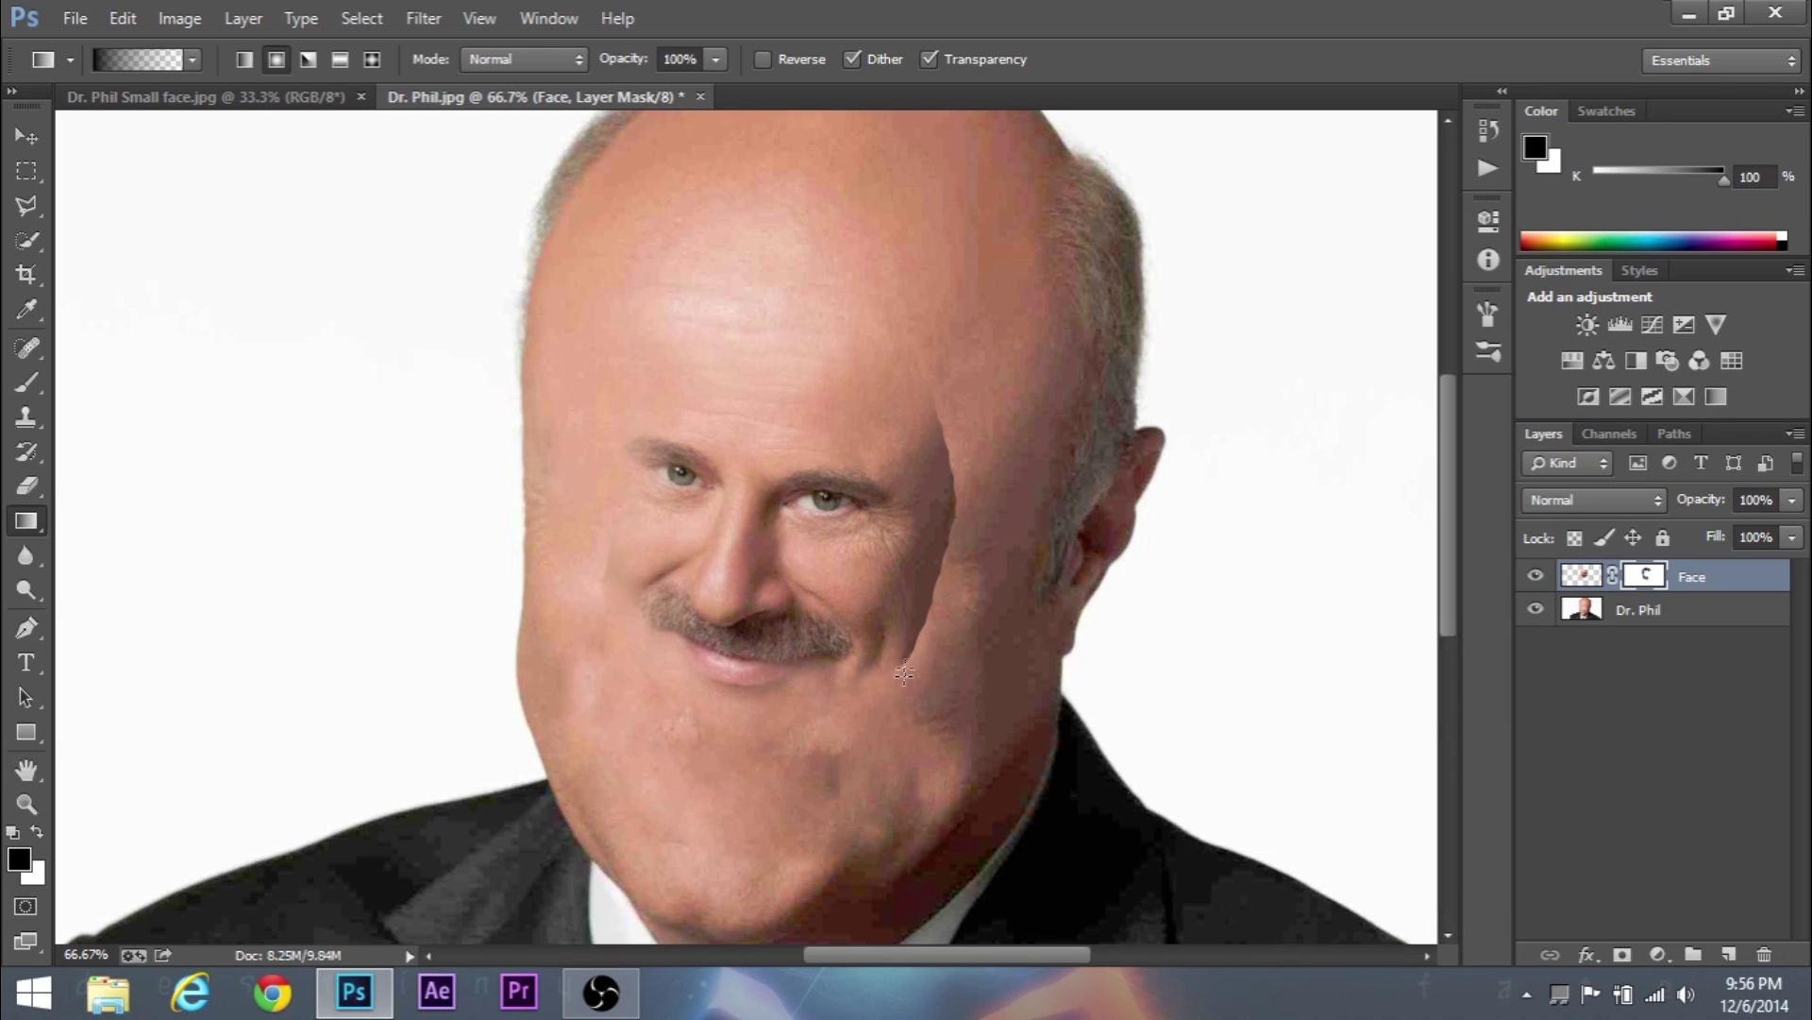
{"action": "left_click_drag", "start_coordinate": [951, 572], "coordinate": [951, 575]}
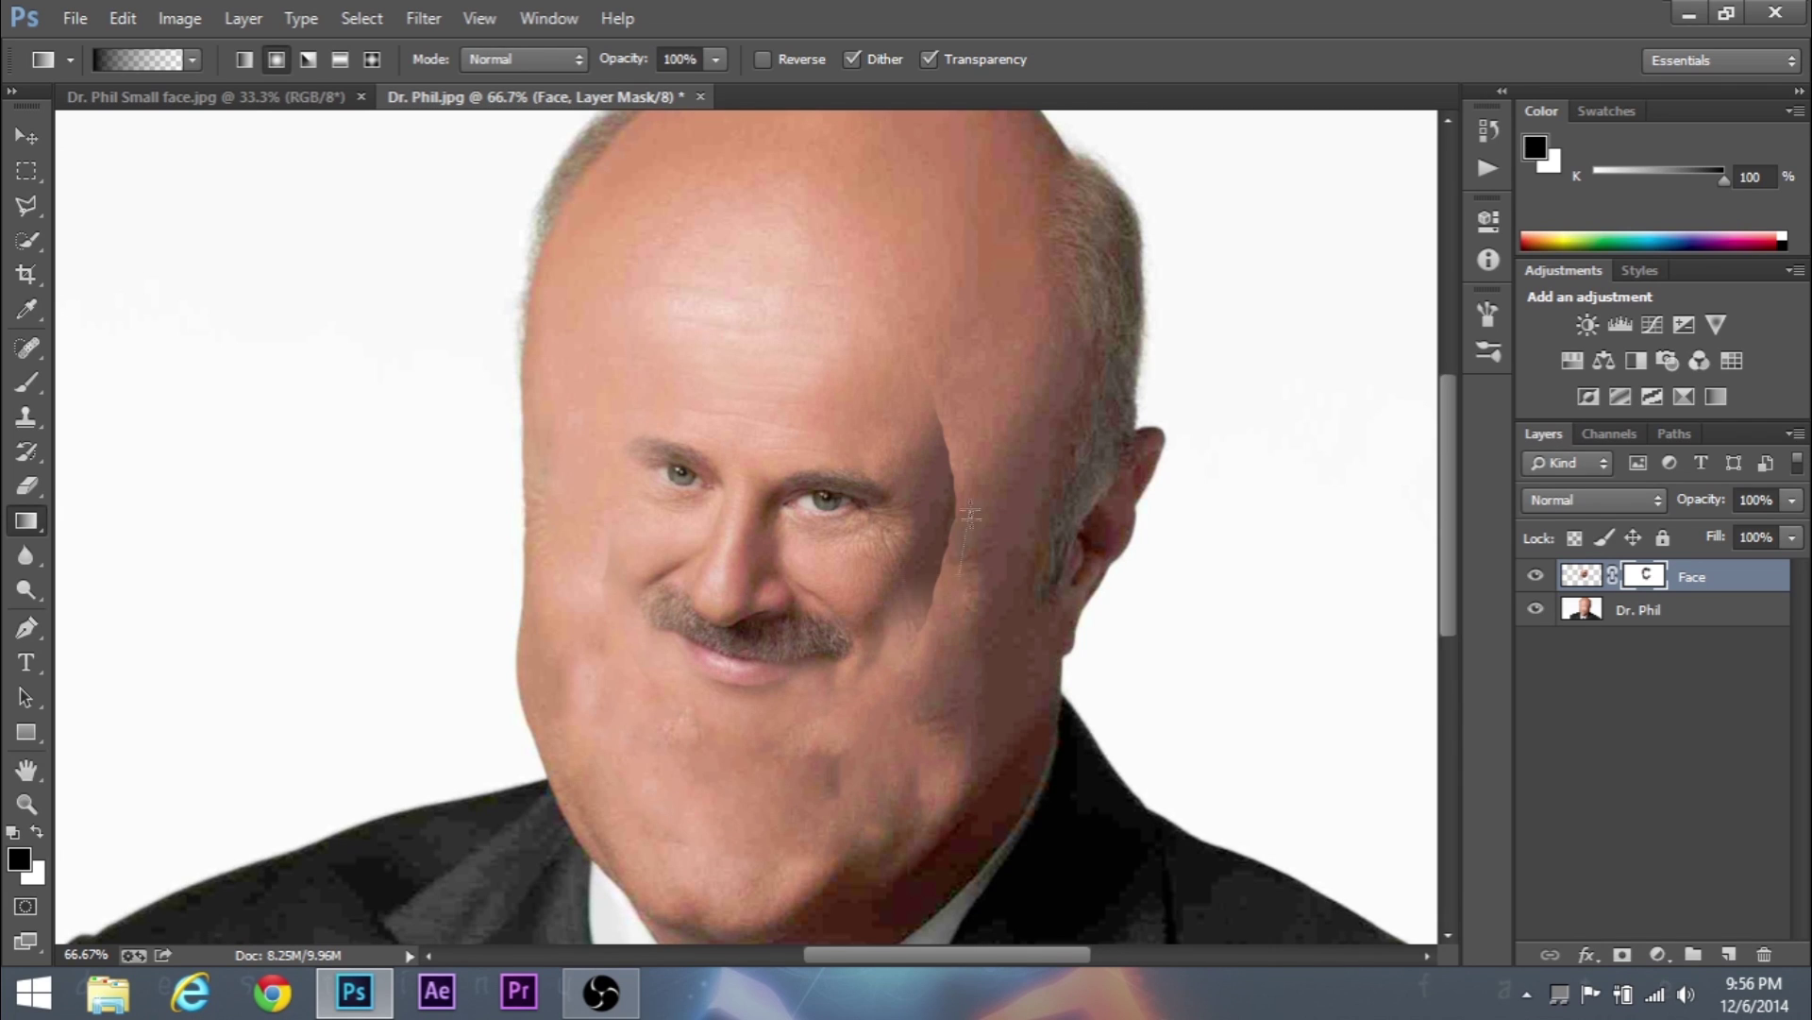
{"action": "mouse_move", "coordinate": [961, 461]}
{"action": "left_mouse_down"}
{"action": "mouse_move", "coordinate": [991, 470]}
{"action": "mouse_move", "coordinate": [944, 397]}
{"action": "mouse_move", "coordinate": [932, 466]}
{"action": "left_mouse_up"}
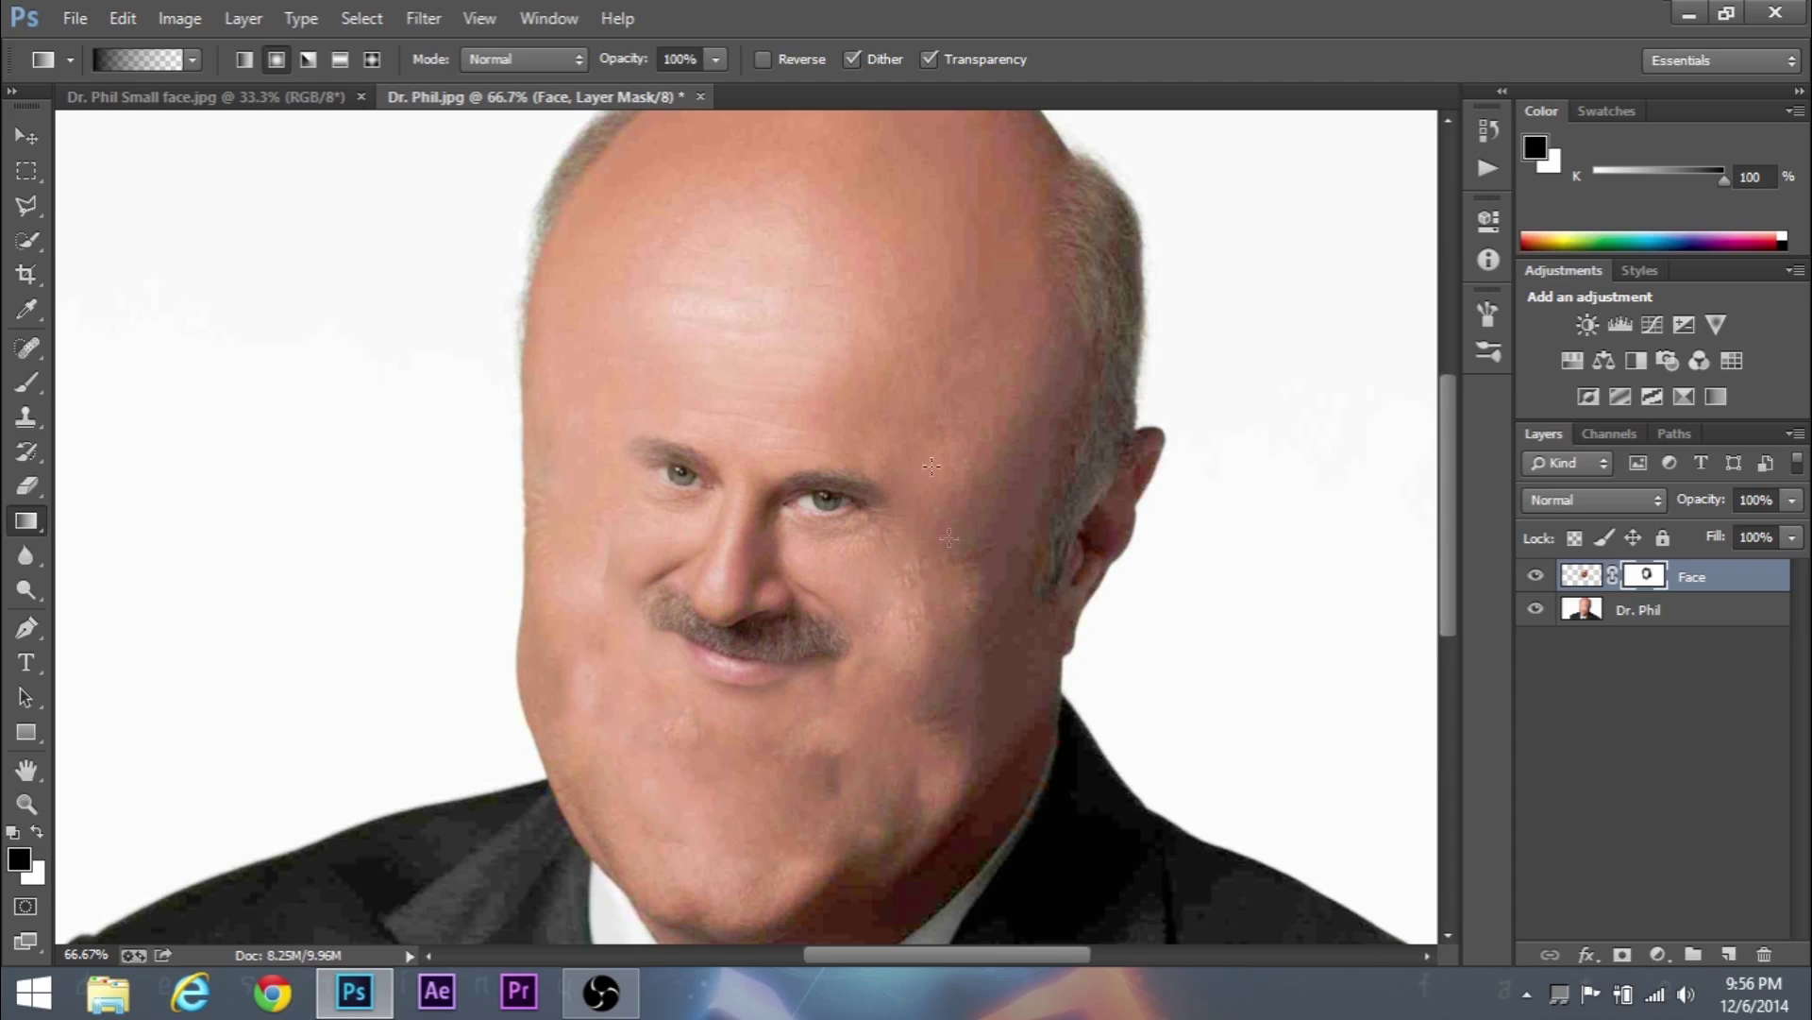
{"action": "left_click_drag", "start_coordinate": [917, 612], "coordinate": [919, 610]}
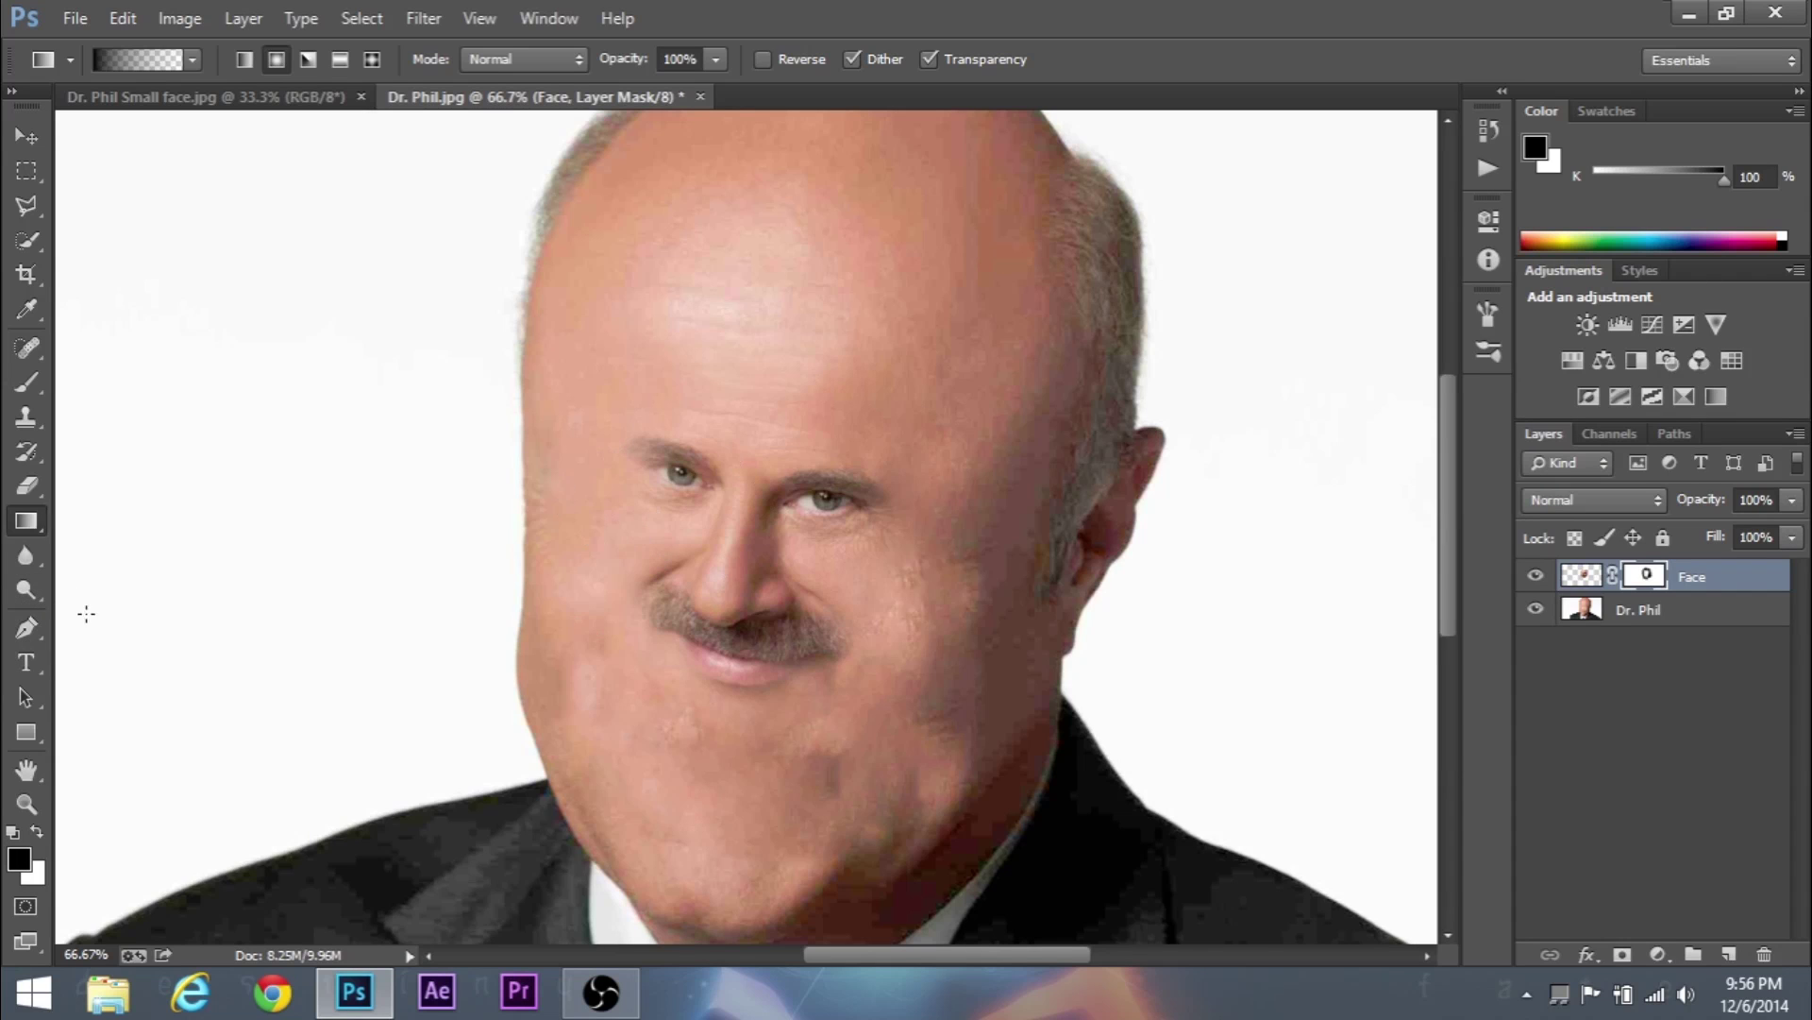
Dodge the skin around the left eye, nose and moustache to lighten it.
{"action": "left_click", "coordinate": [24, 593]}
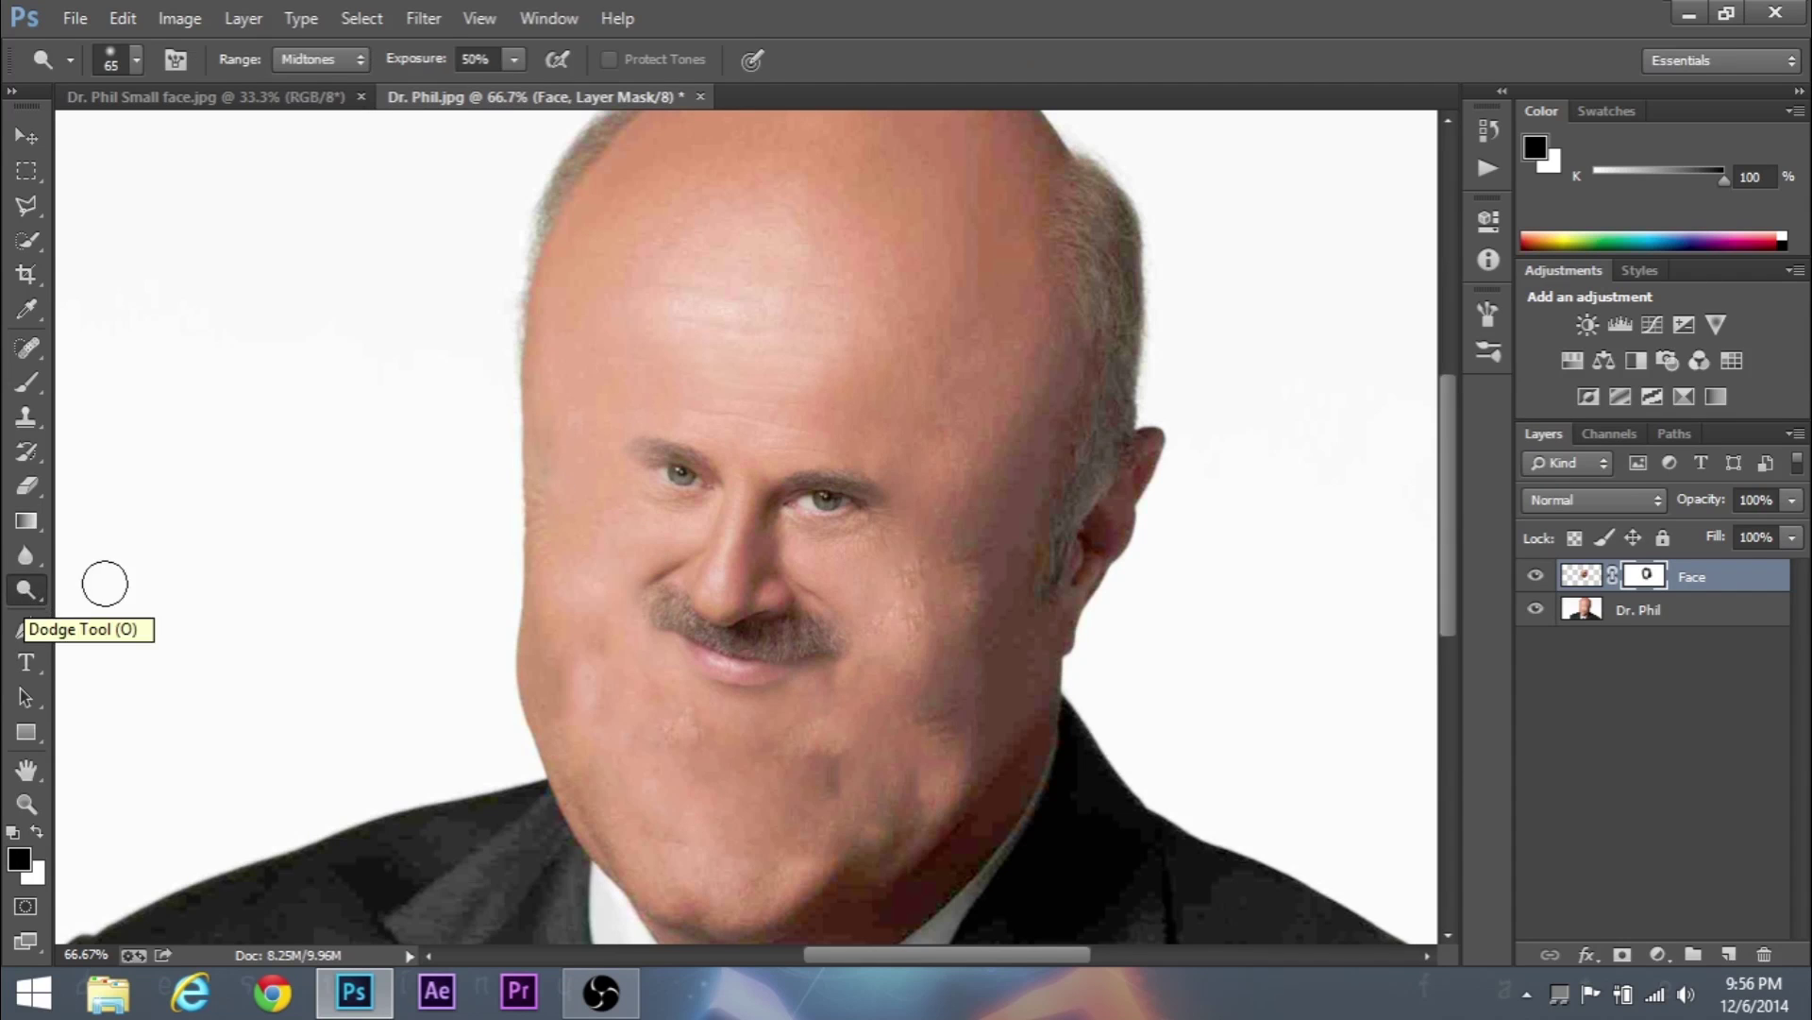
{"action": "right_click", "coordinate": [38, 595]}
{"action": "left_click", "coordinate": [108, 590]}
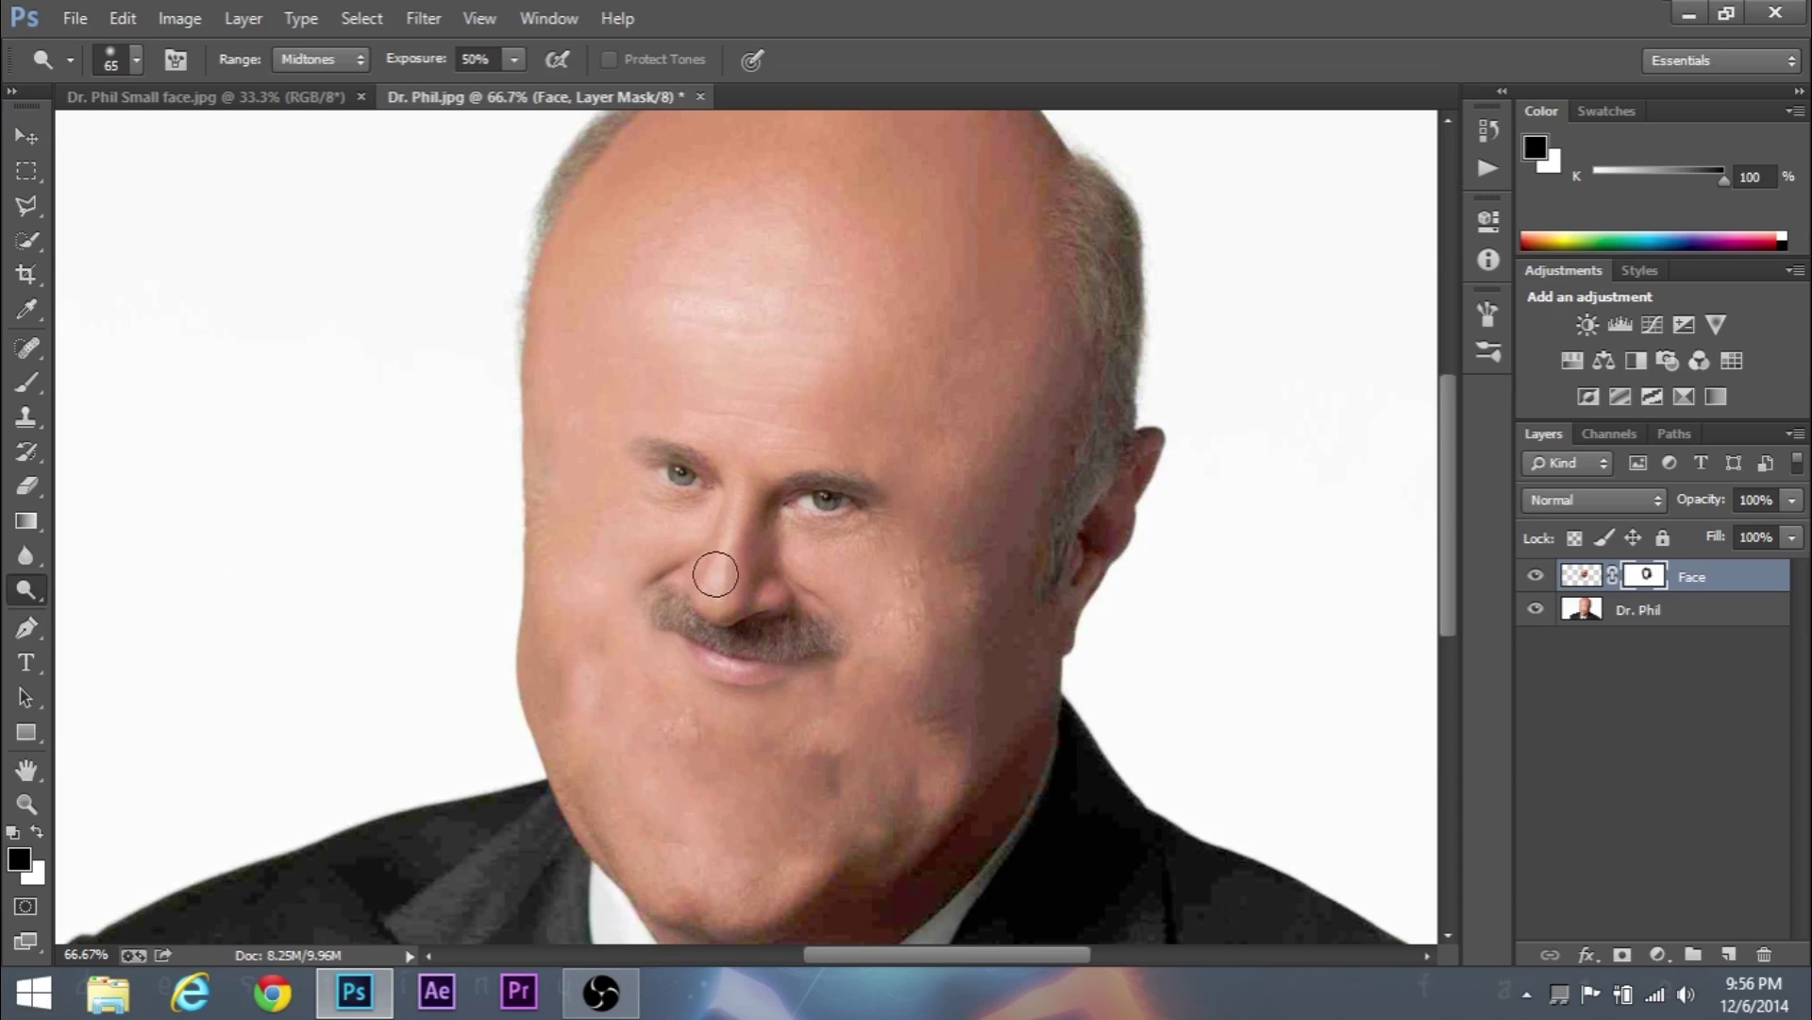
{"action": "left_click_drag", "start_coordinate": [654, 466], "coordinate": [657, 467]}
{"action": "mouse_move", "coordinate": [751, 612]}
{"action": "left_mouse_down"}
{"action": "mouse_move", "coordinate": [647, 605]}
{"action": "mouse_move", "coordinate": [662, 611]}
{"action": "mouse_move", "coordinate": [650, 582]}
{"action": "mouse_move", "coordinate": [713, 649]}
{"action": "mouse_move", "coordinate": [779, 647]}
{"action": "mouse_move", "coordinate": [765, 677]}
{"action": "mouse_move", "coordinate": [685, 639]}
{"action": "mouse_move", "coordinate": [662, 616]}
{"action": "mouse_move", "coordinate": [672, 593]}
{"action": "mouse_move", "coordinate": [672, 649]}
{"action": "mouse_move", "coordinate": [771, 547]}
{"action": "mouse_move", "coordinate": [778, 510]}
{"action": "mouse_move", "coordinate": [857, 504]}
{"action": "mouse_move", "coordinate": [642, 456]}
{"action": "mouse_move", "coordinate": [698, 458]}
{"action": "mouse_move", "coordinate": [750, 599]}
{"action": "mouse_move", "coordinate": [732, 623]}
{"action": "mouse_move", "coordinate": [694, 592]}
{"action": "mouse_move", "coordinate": [743, 642]}
{"action": "left_mouse_up"}
{"action": "scroll", "coordinate": [743, 642], "scroll_direction": "down", "scroll_amount": 1}
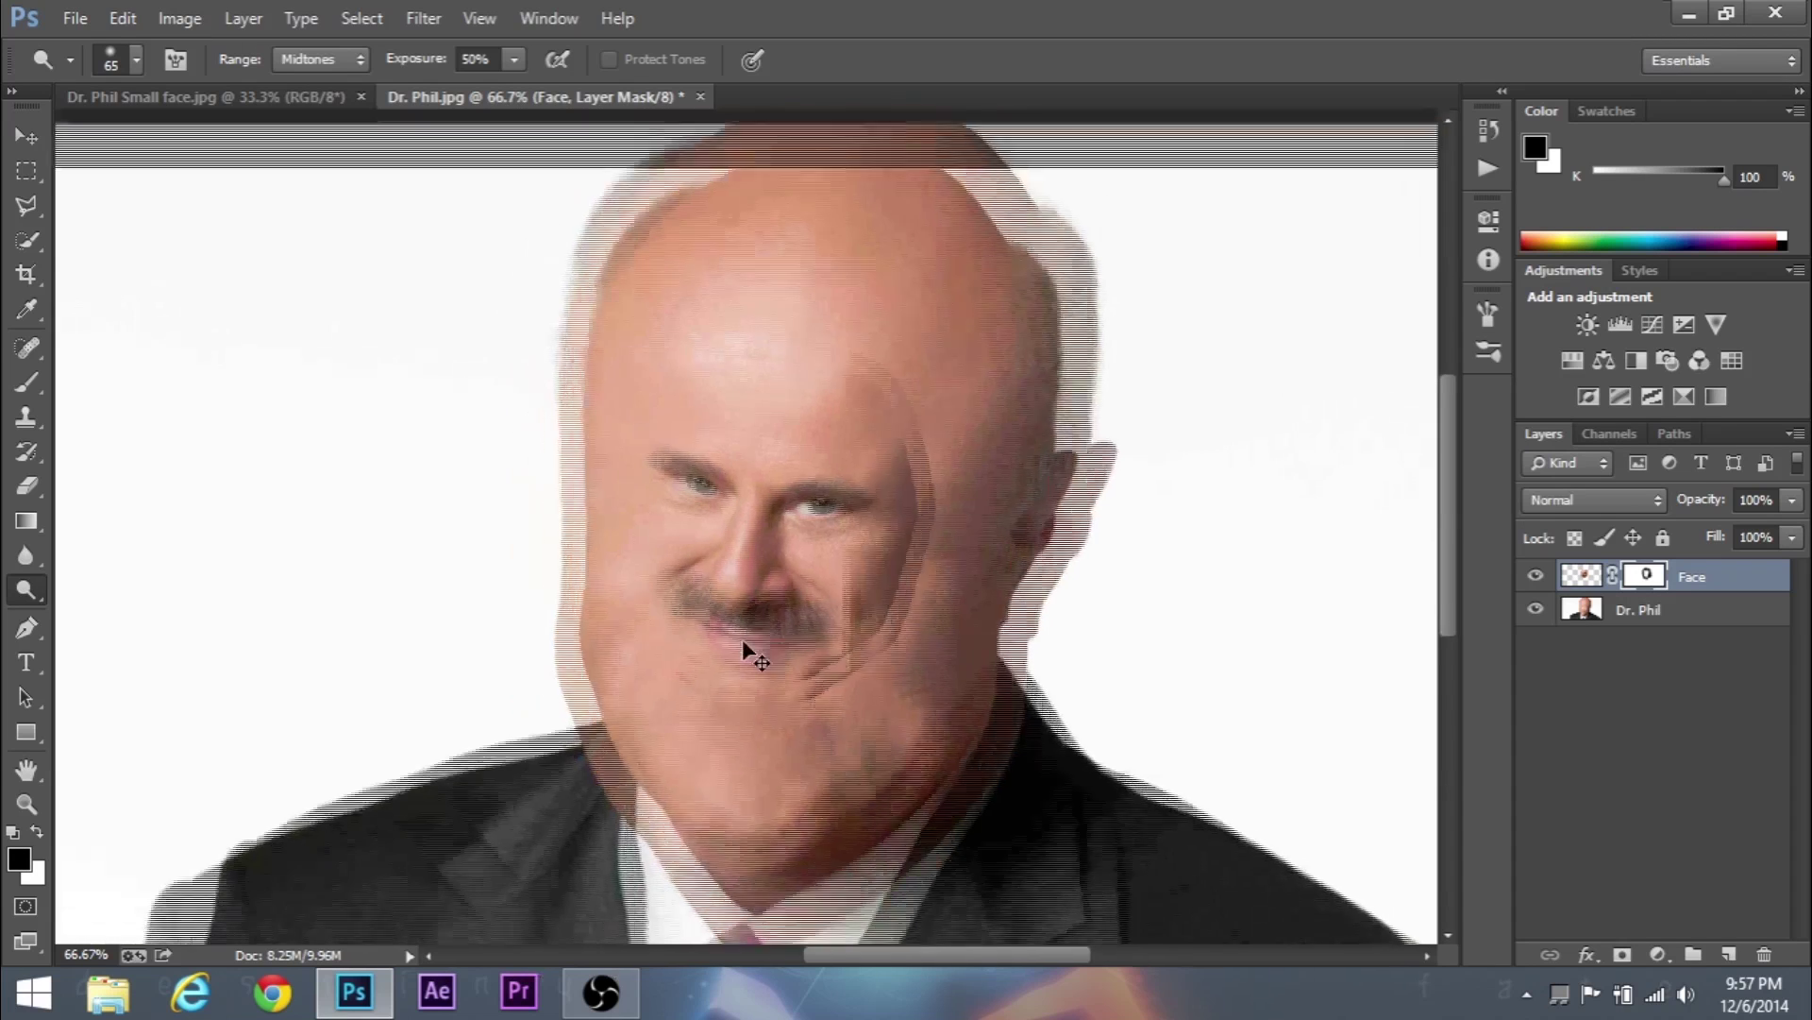